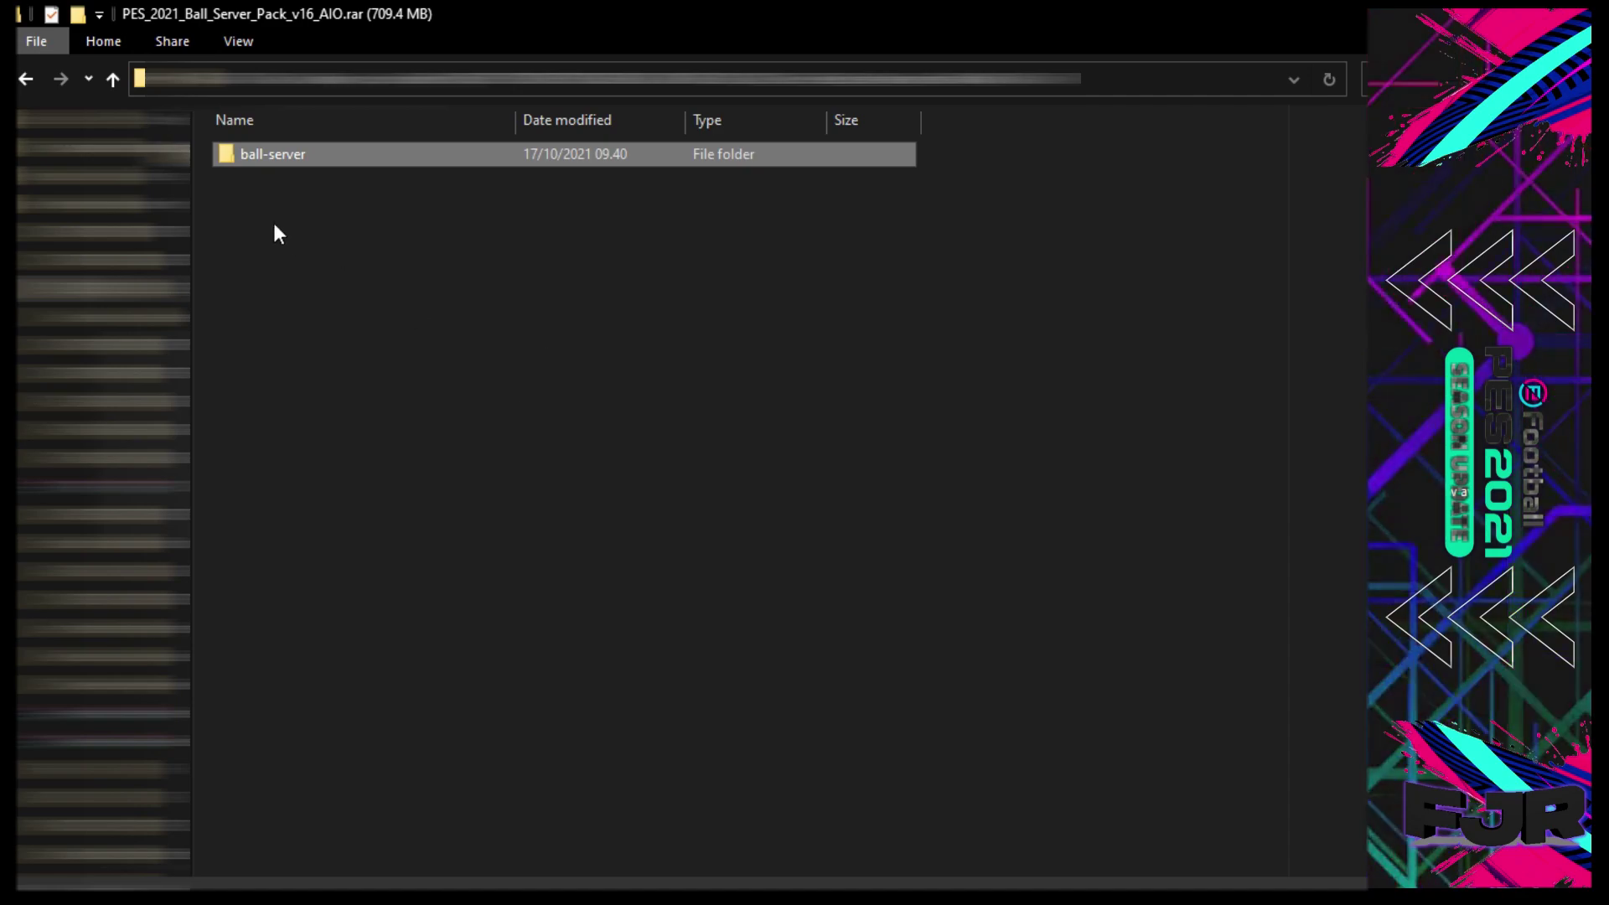
Copy the ball-server folder from the extracted PES_2021_Ball_Server_Pack_v16_AIO archive
{"action": "left_click", "coordinate": [113, 80]}
{"action": "double_click", "coordinate": [317, 154]}
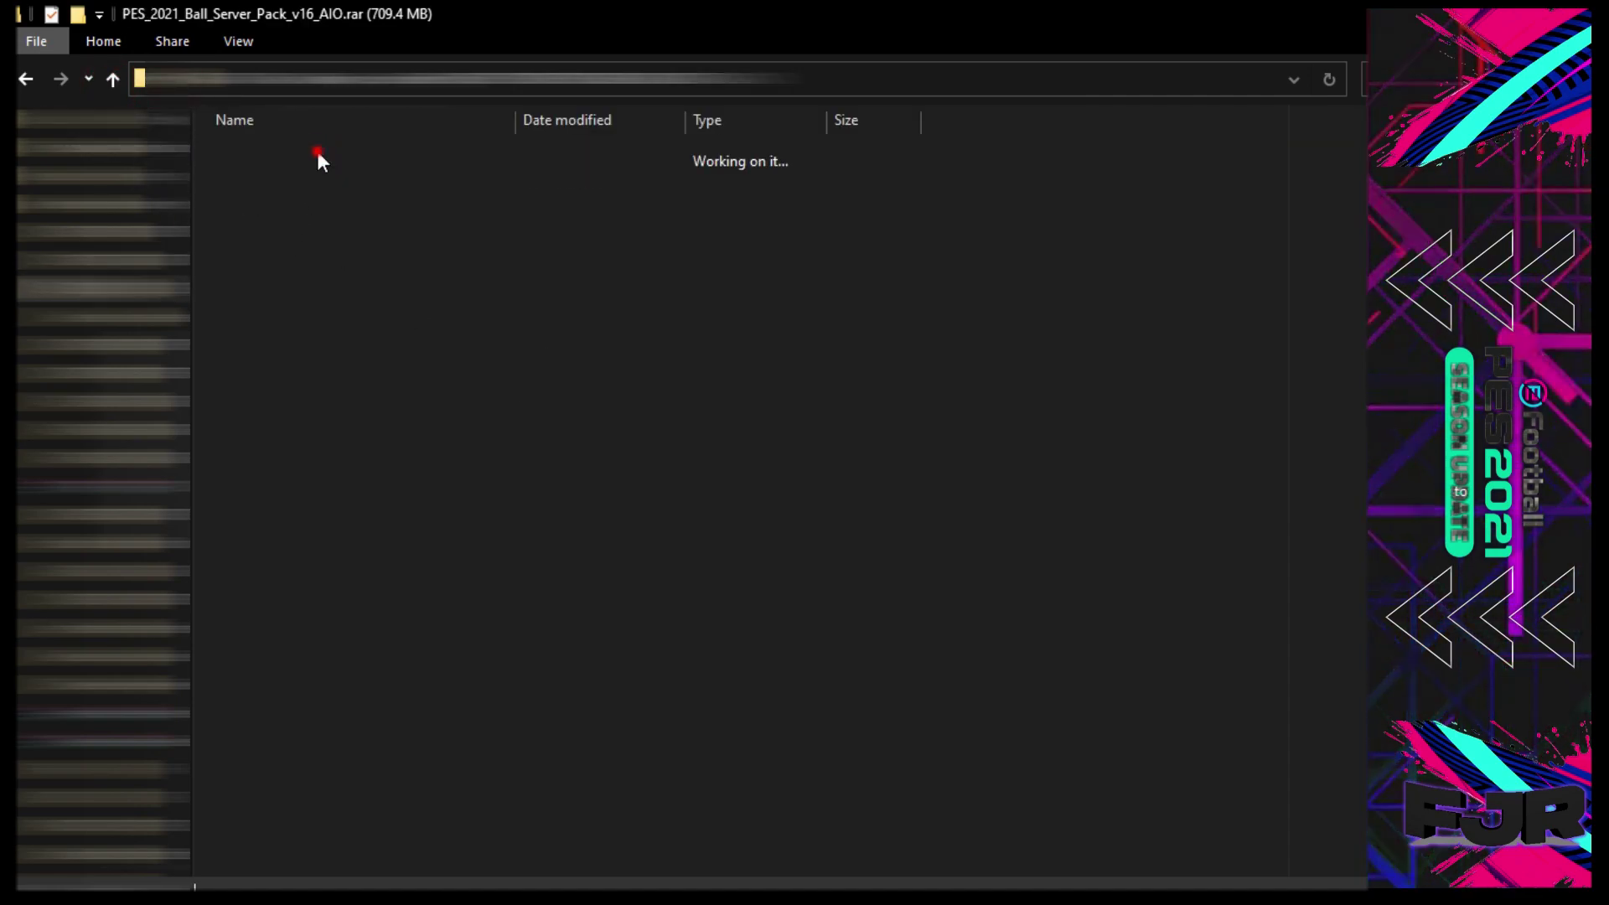
{"action": "left_click", "coordinate": [276, 201]}
{"action": "left_click", "coordinate": [258, 154]}
{"action": "right_click", "coordinate": [262, 151]}
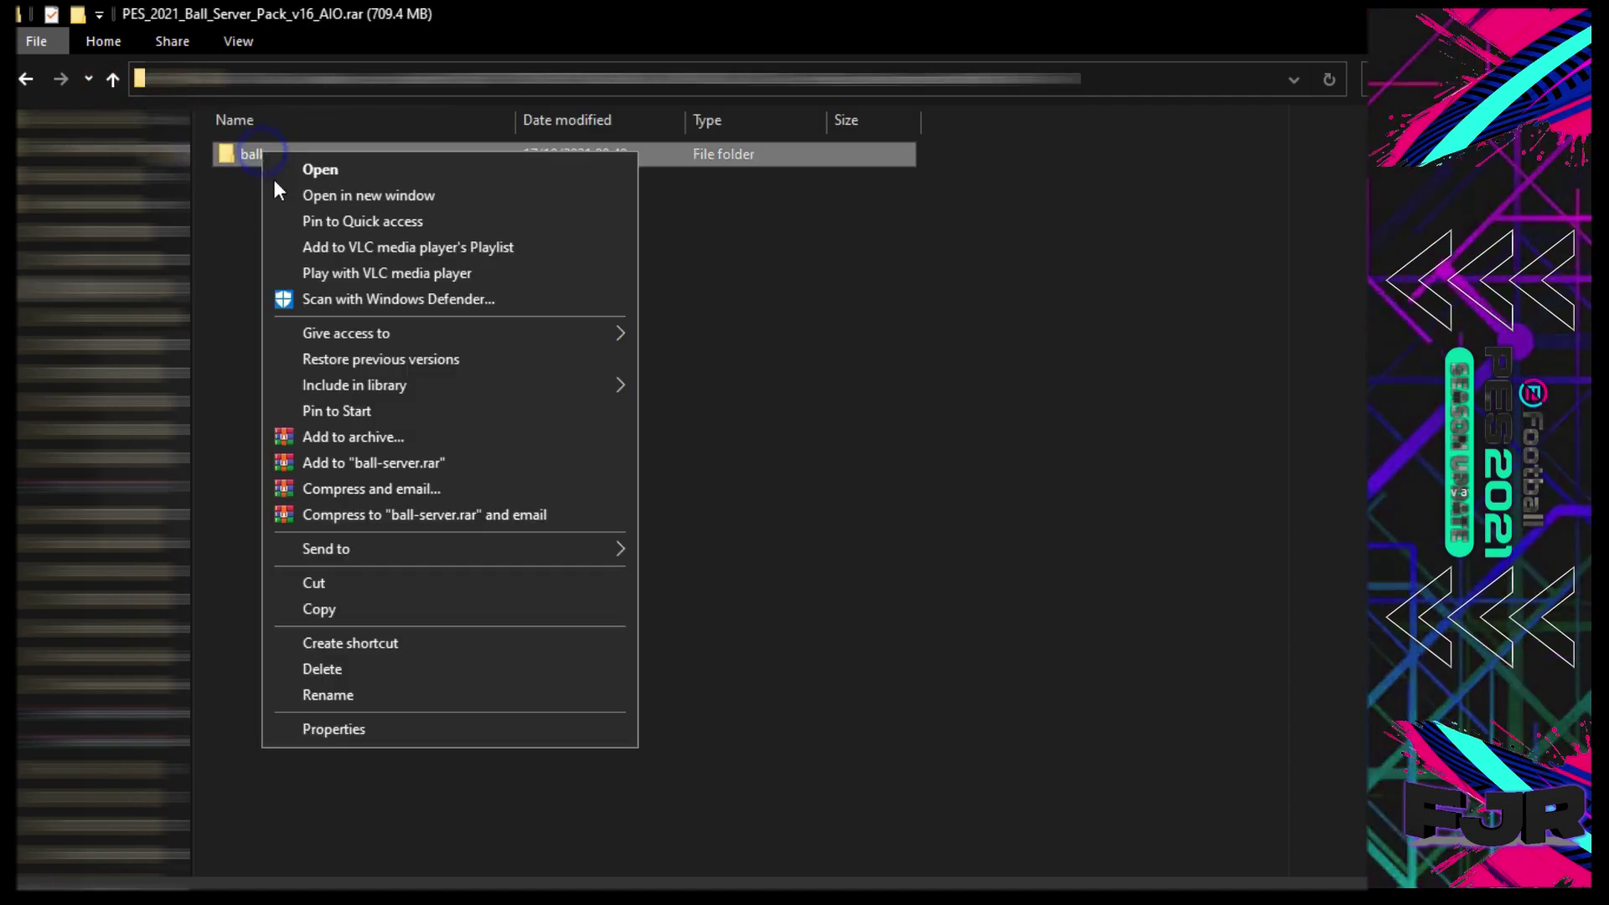
{"action": "left_click", "coordinate": [317, 607]}
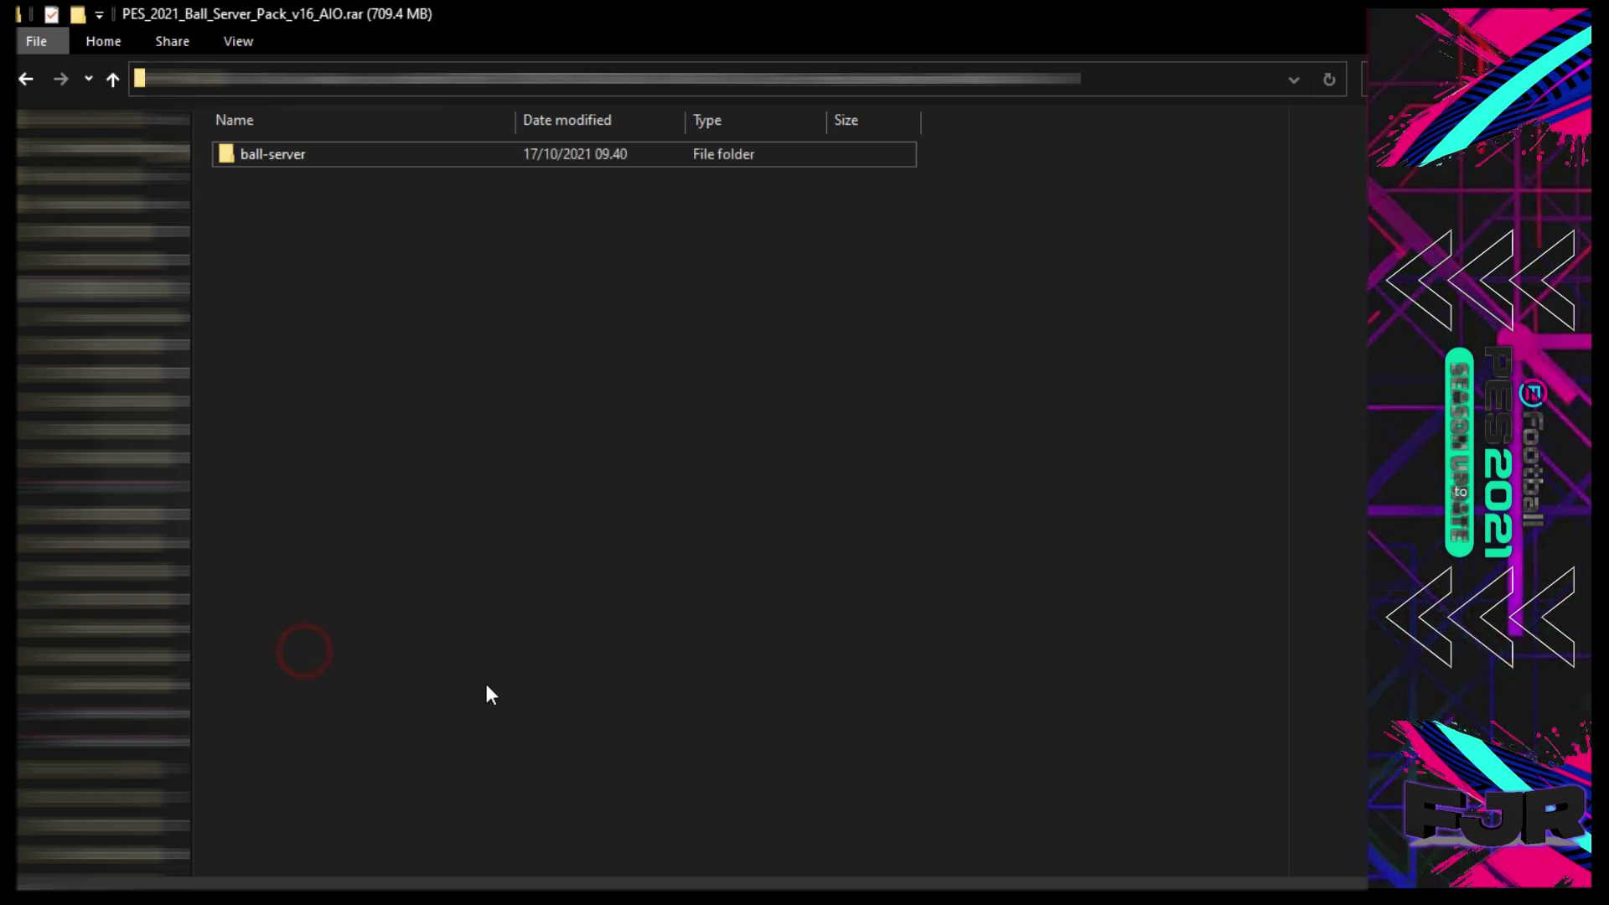
Paste the copied ball-server folder into the content folder of Sider SP21 and refresh the listing
{"action": "key", "text": "super+d"}
{"action": "right_click", "coordinate": [834, 147]}
{"action": "left_click", "coordinate": [858, 186]}
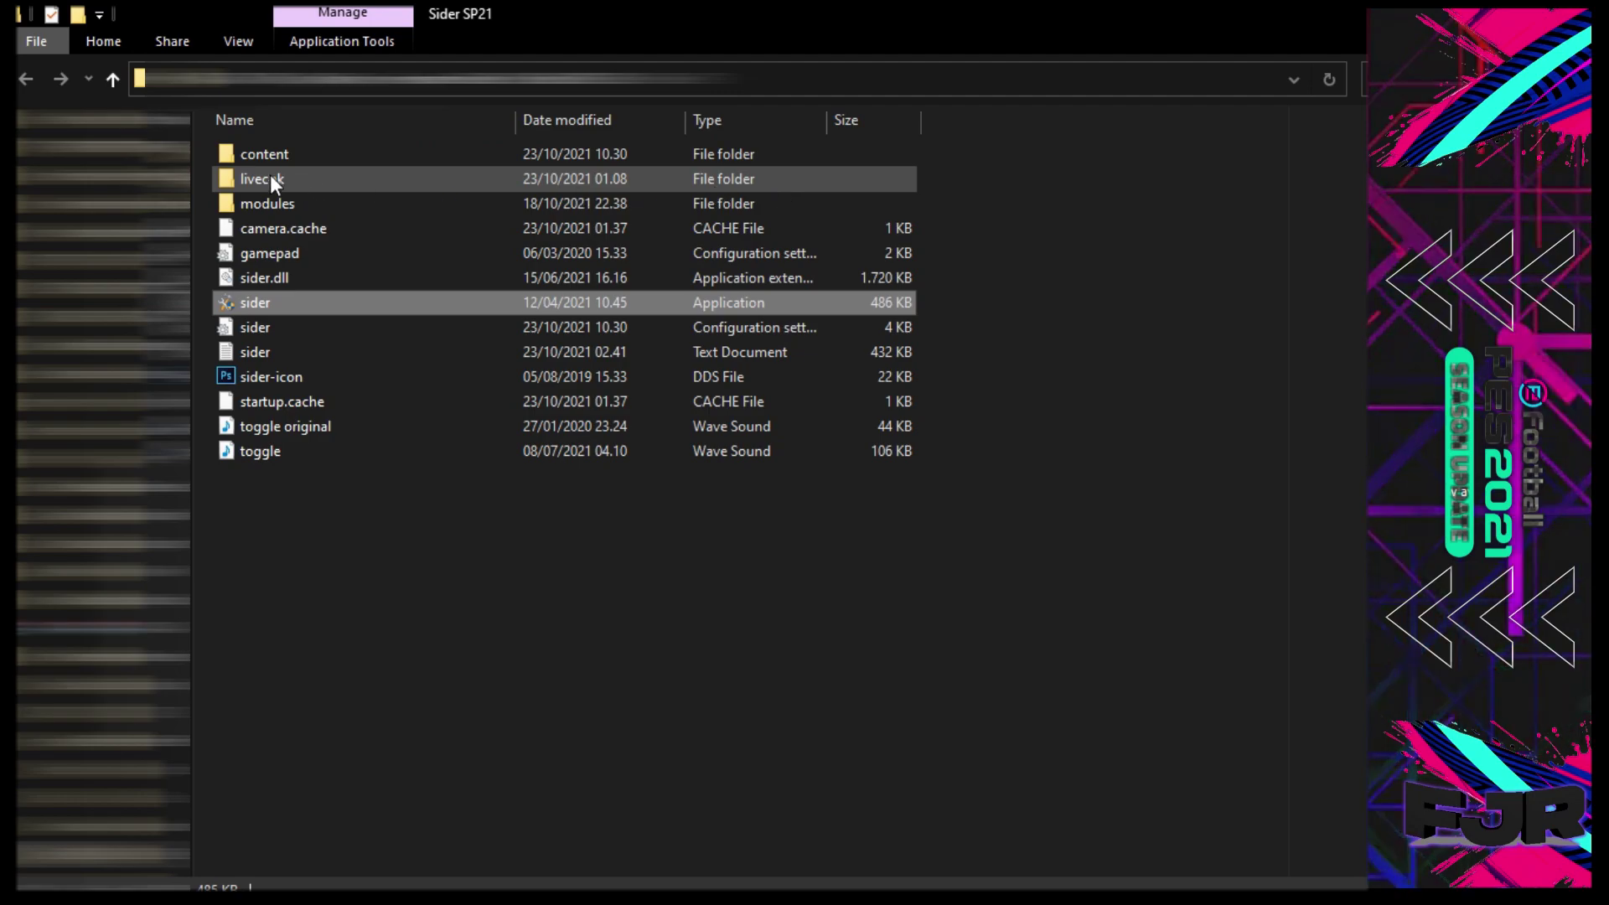
{"action": "left_click", "coordinate": [261, 153]}
{"action": "double_click", "coordinate": [261, 153]}
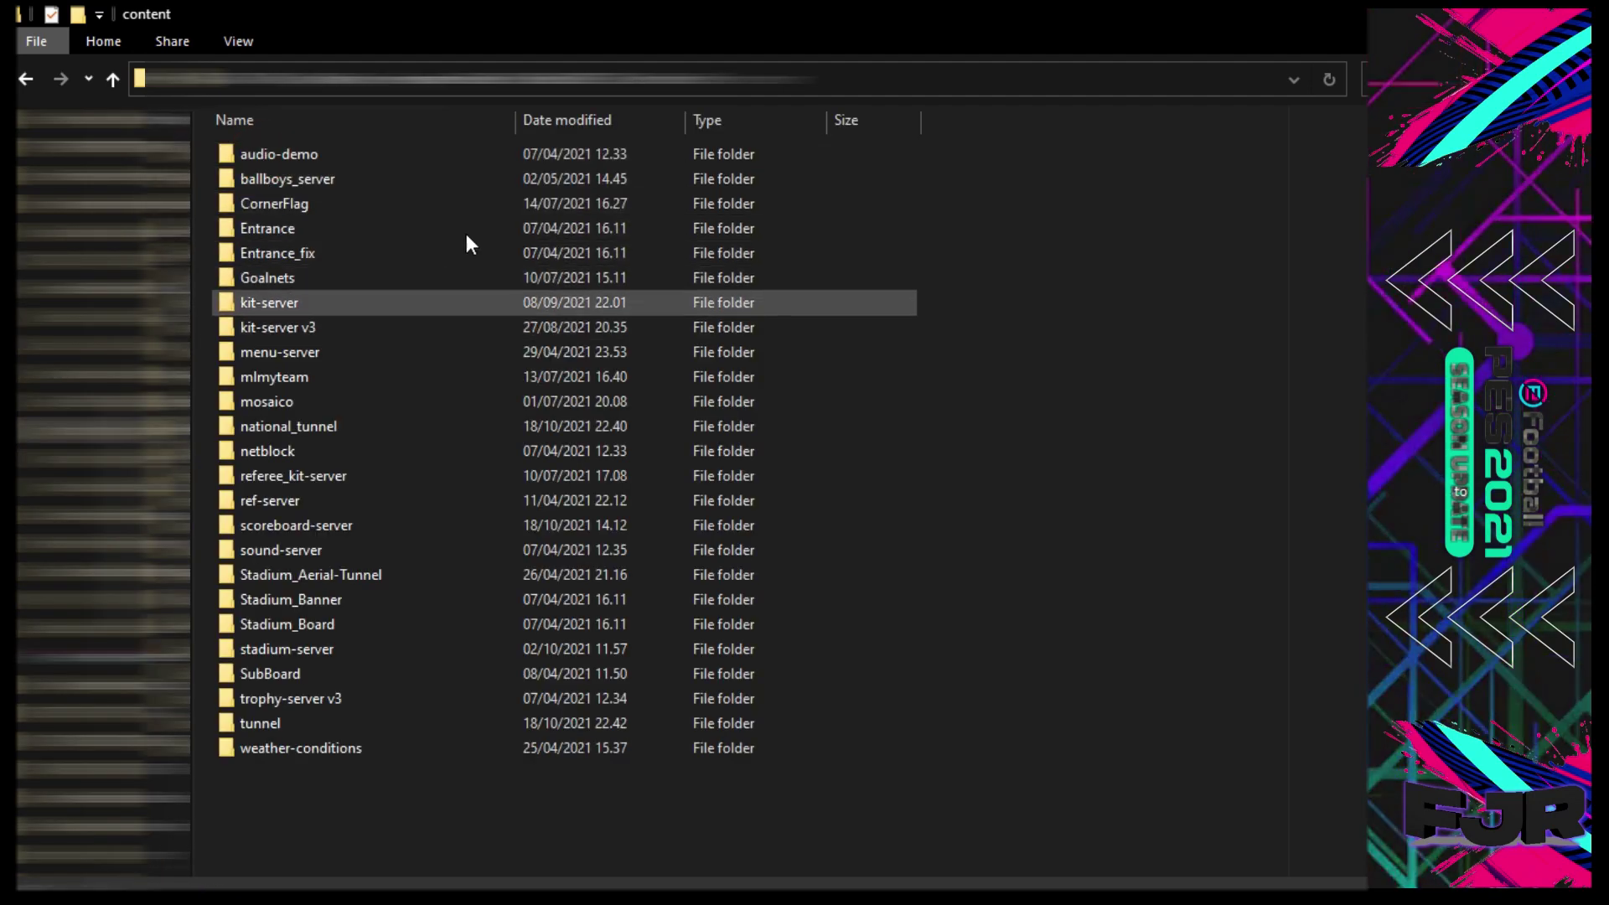
{"action": "right_click", "coordinate": [964, 253]}
{"action": "left_click", "coordinate": [1021, 452]}
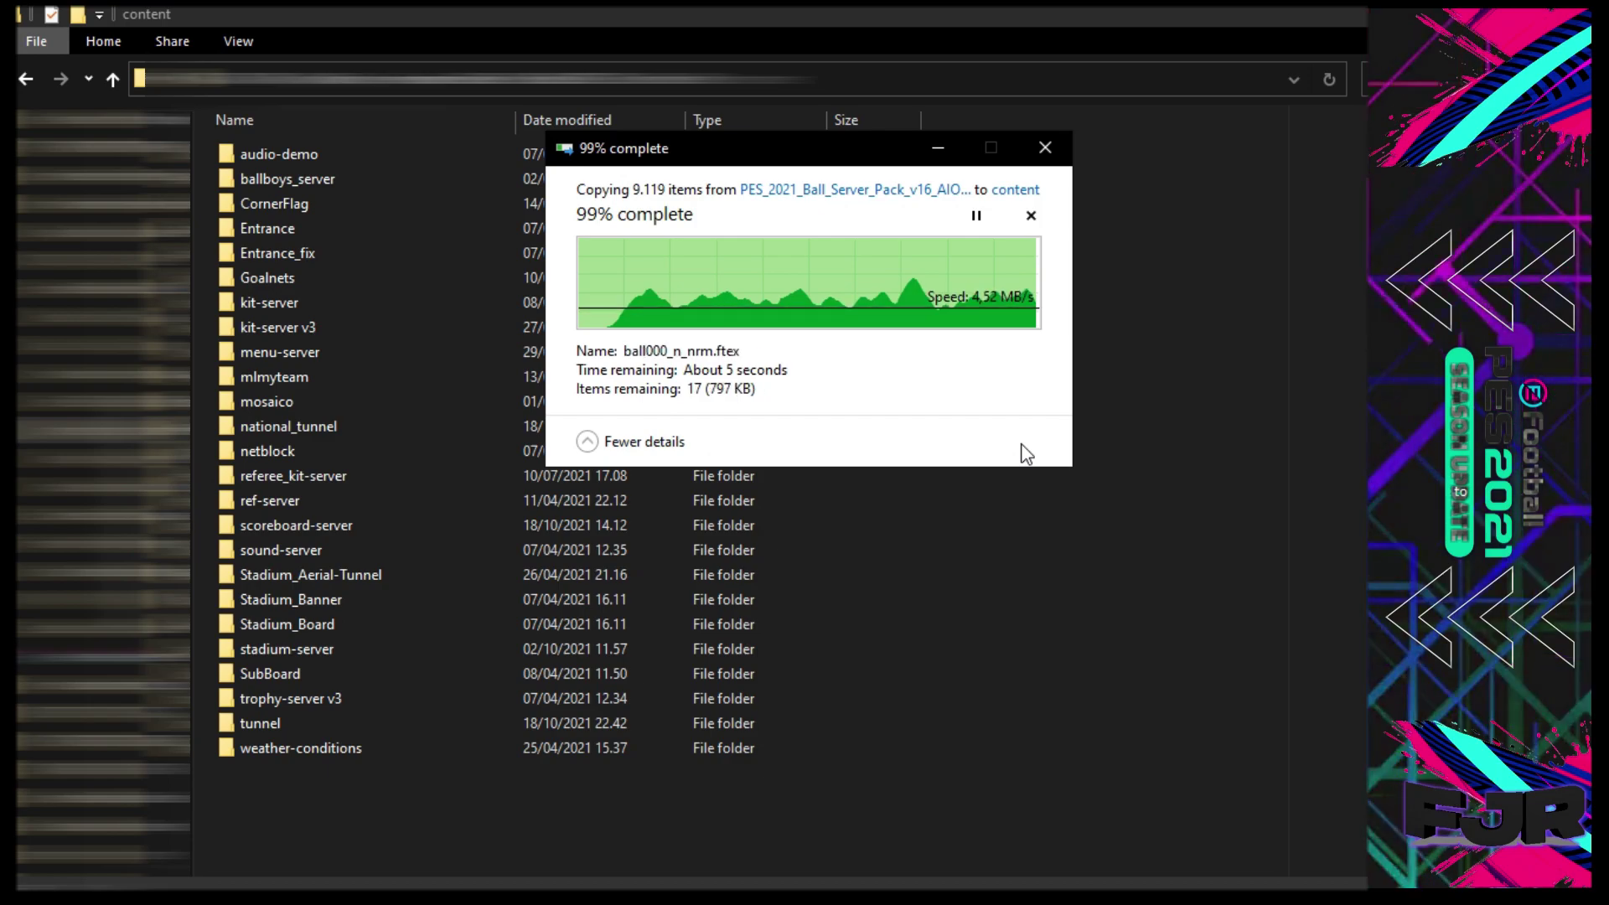
{"action": "left_click", "coordinate": [1025, 387]}
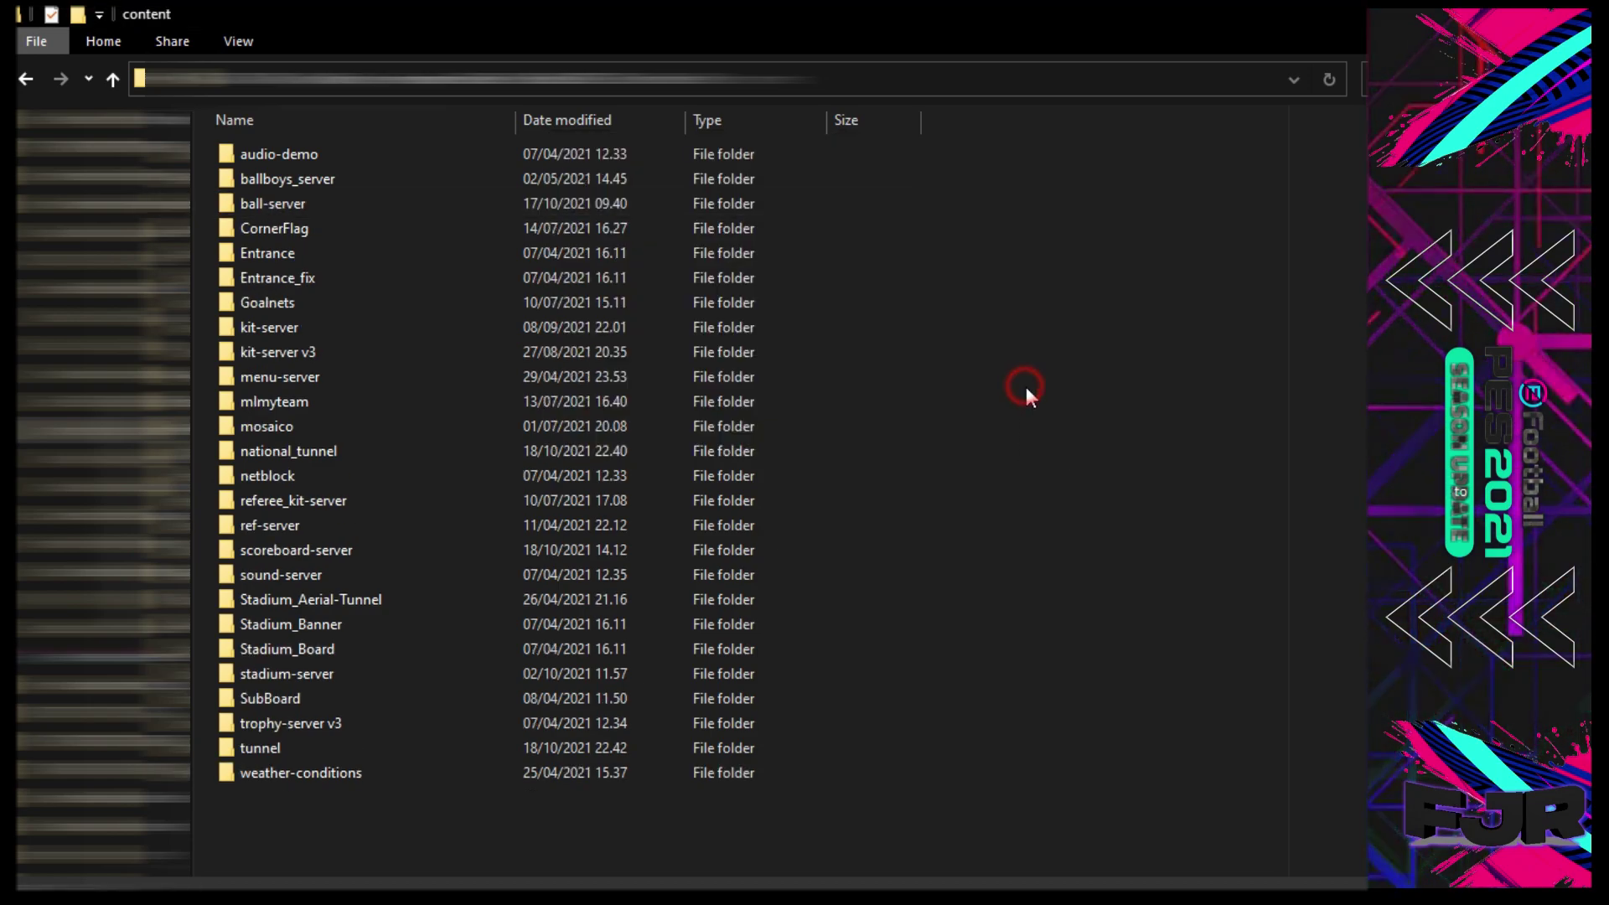
{"action": "right_click", "coordinate": [1058, 270]}
{"action": "left_click", "coordinate": [1103, 399]}
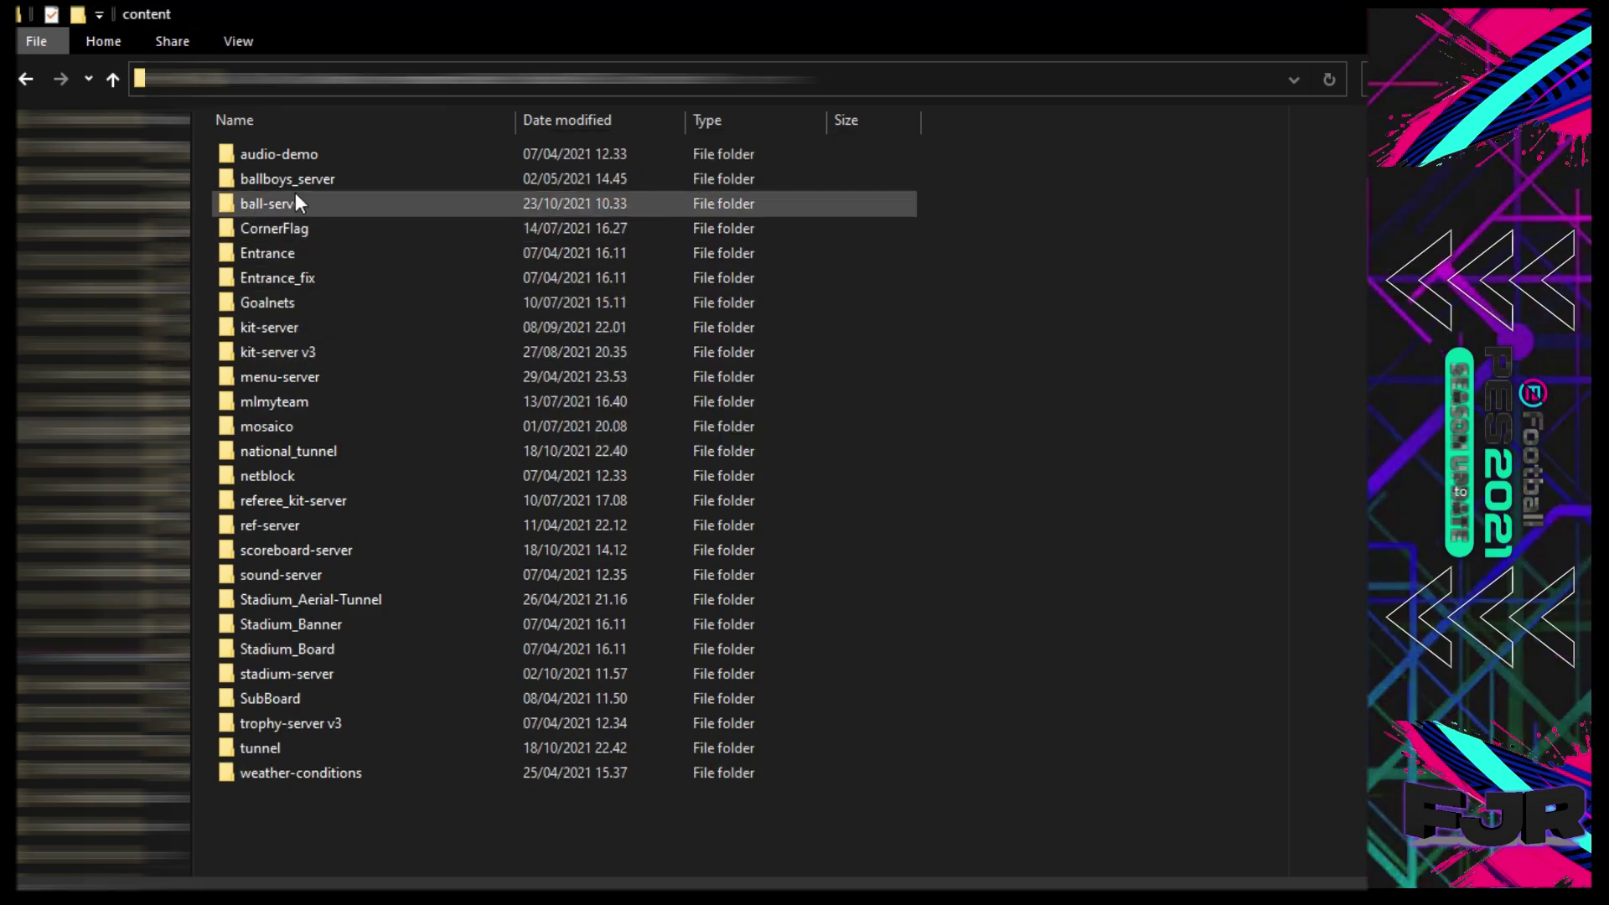
Copy the base name of the BallServer.lua file in Sider's modules folder without renaming the file
{"action": "left_click", "coordinate": [113, 80]}
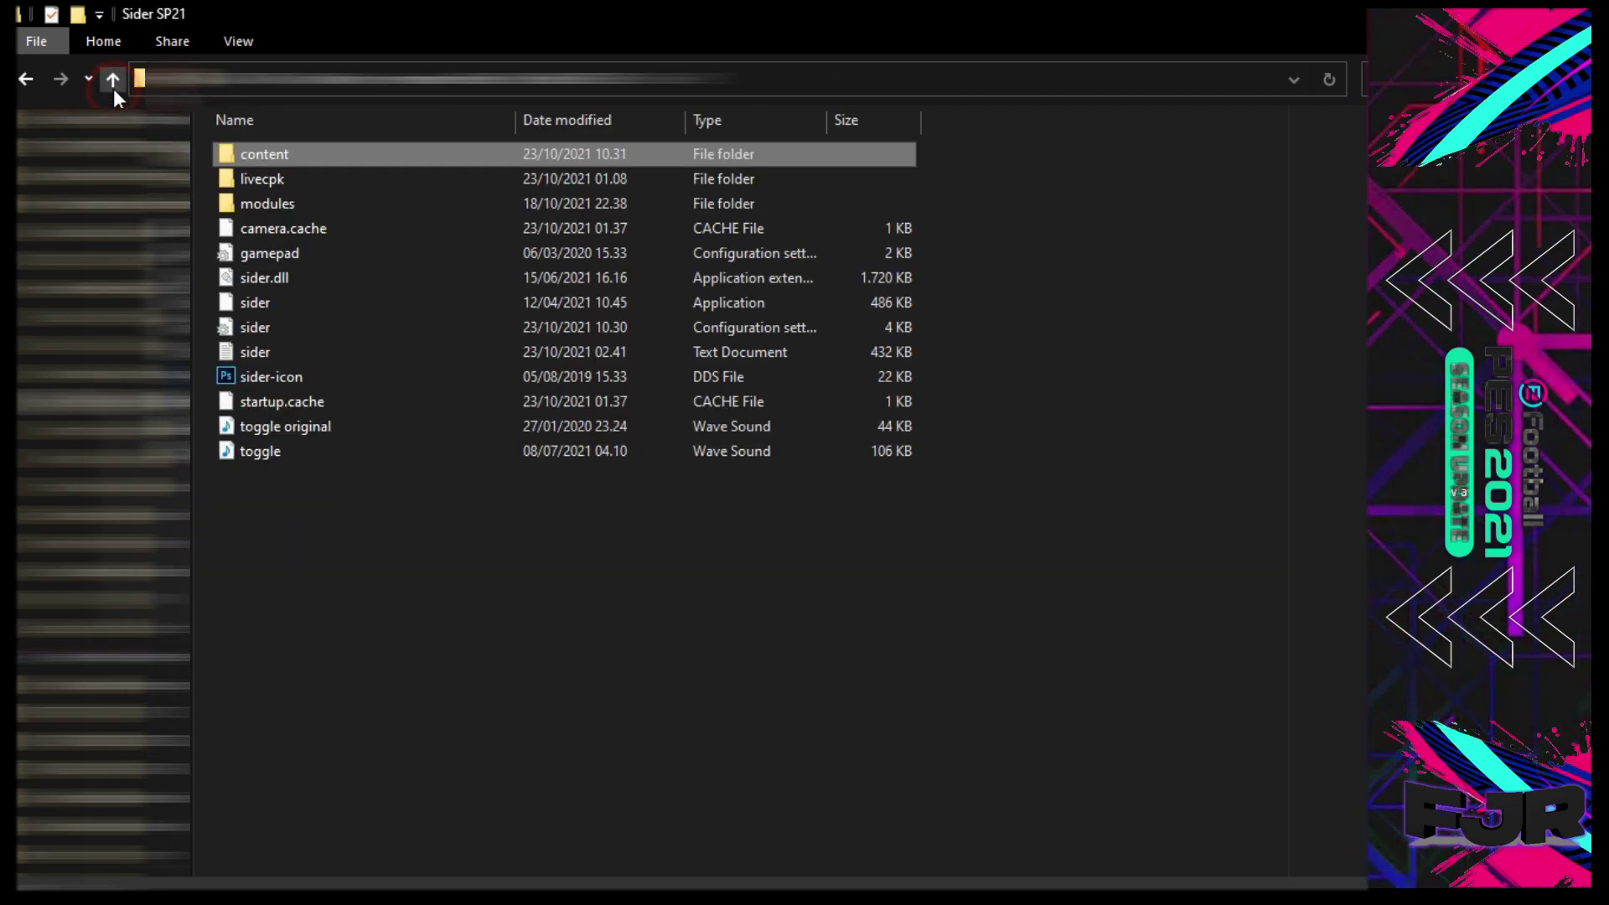
{"action": "double_click", "coordinate": [264, 203]}
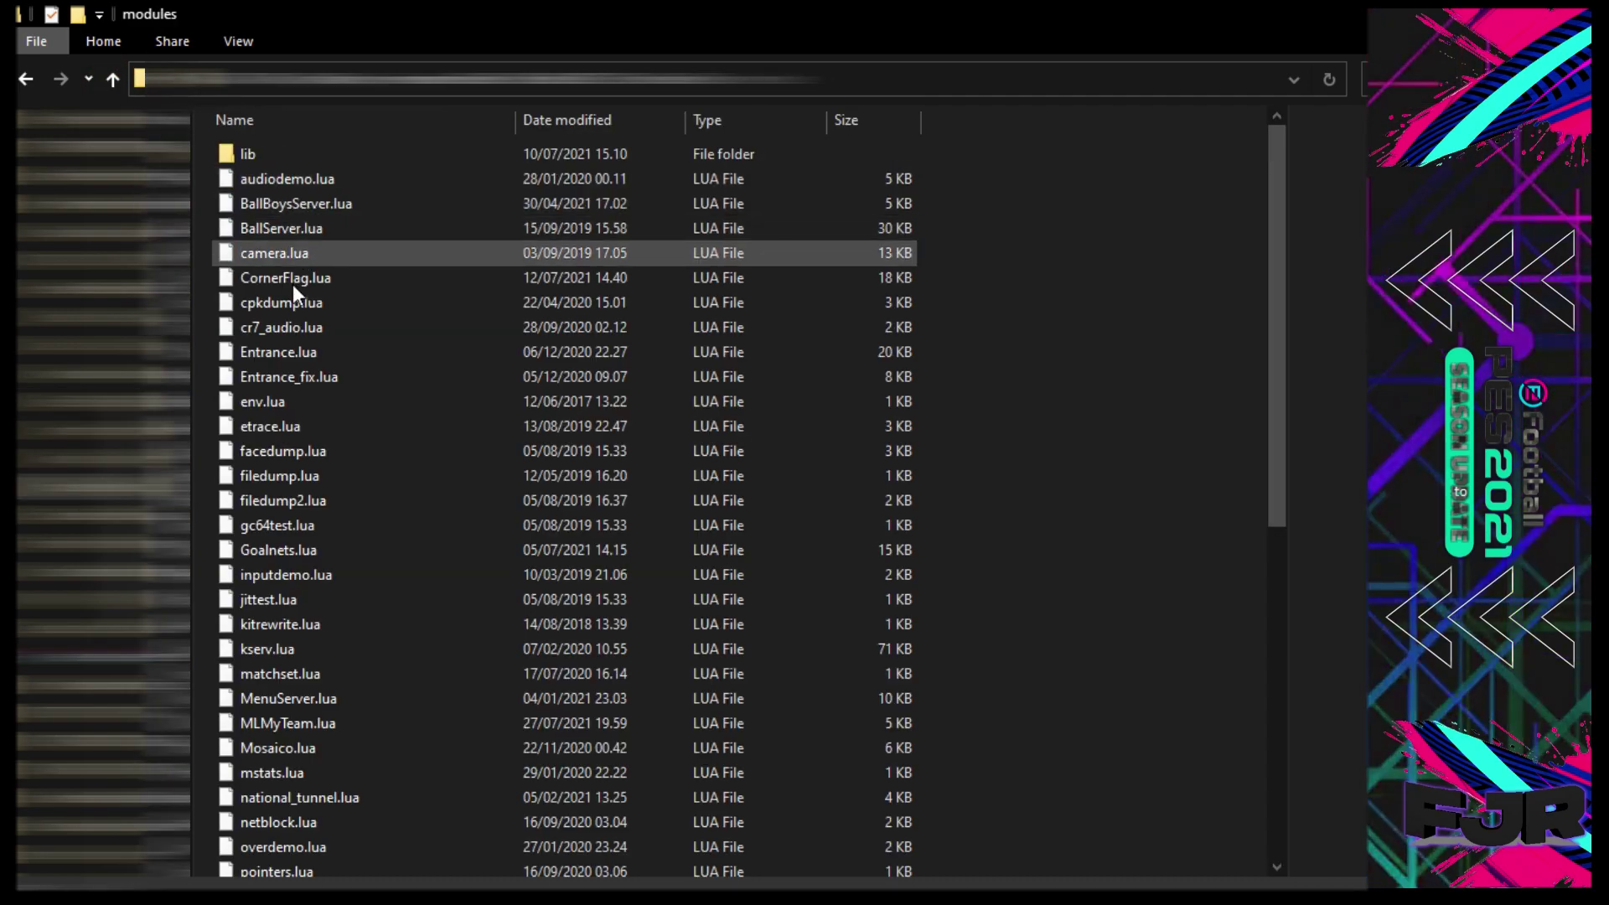
{"action": "right_click", "coordinate": [282, 224]}
{"action": "left_click", "coordinate": [353, 628]}
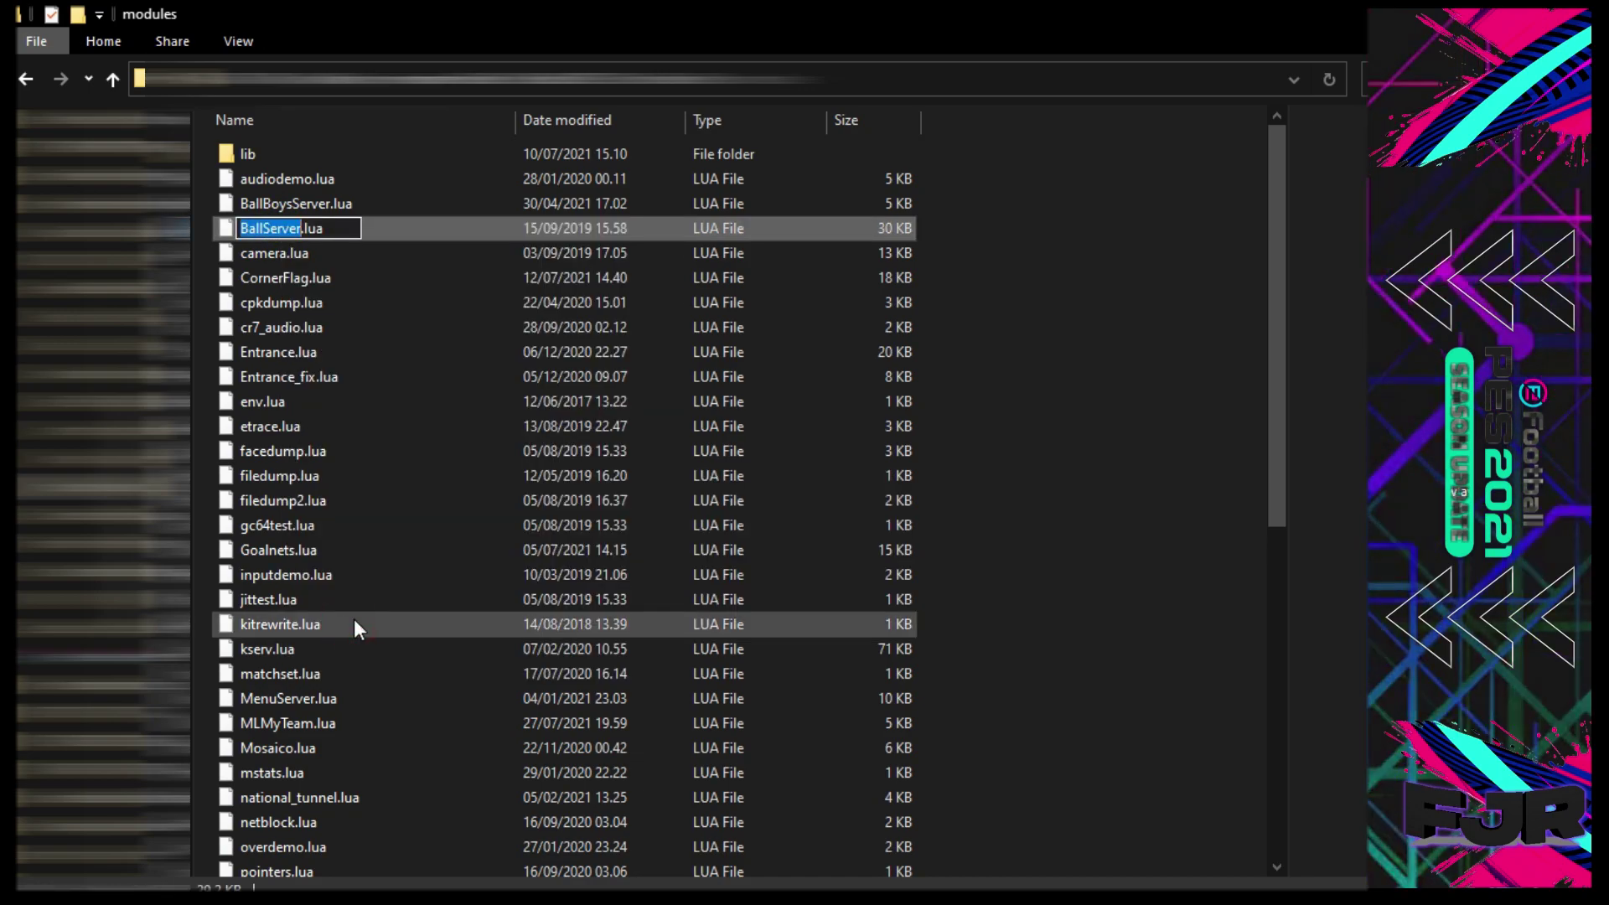
{"action": "left_click", "coordinate": [1070, 379]}
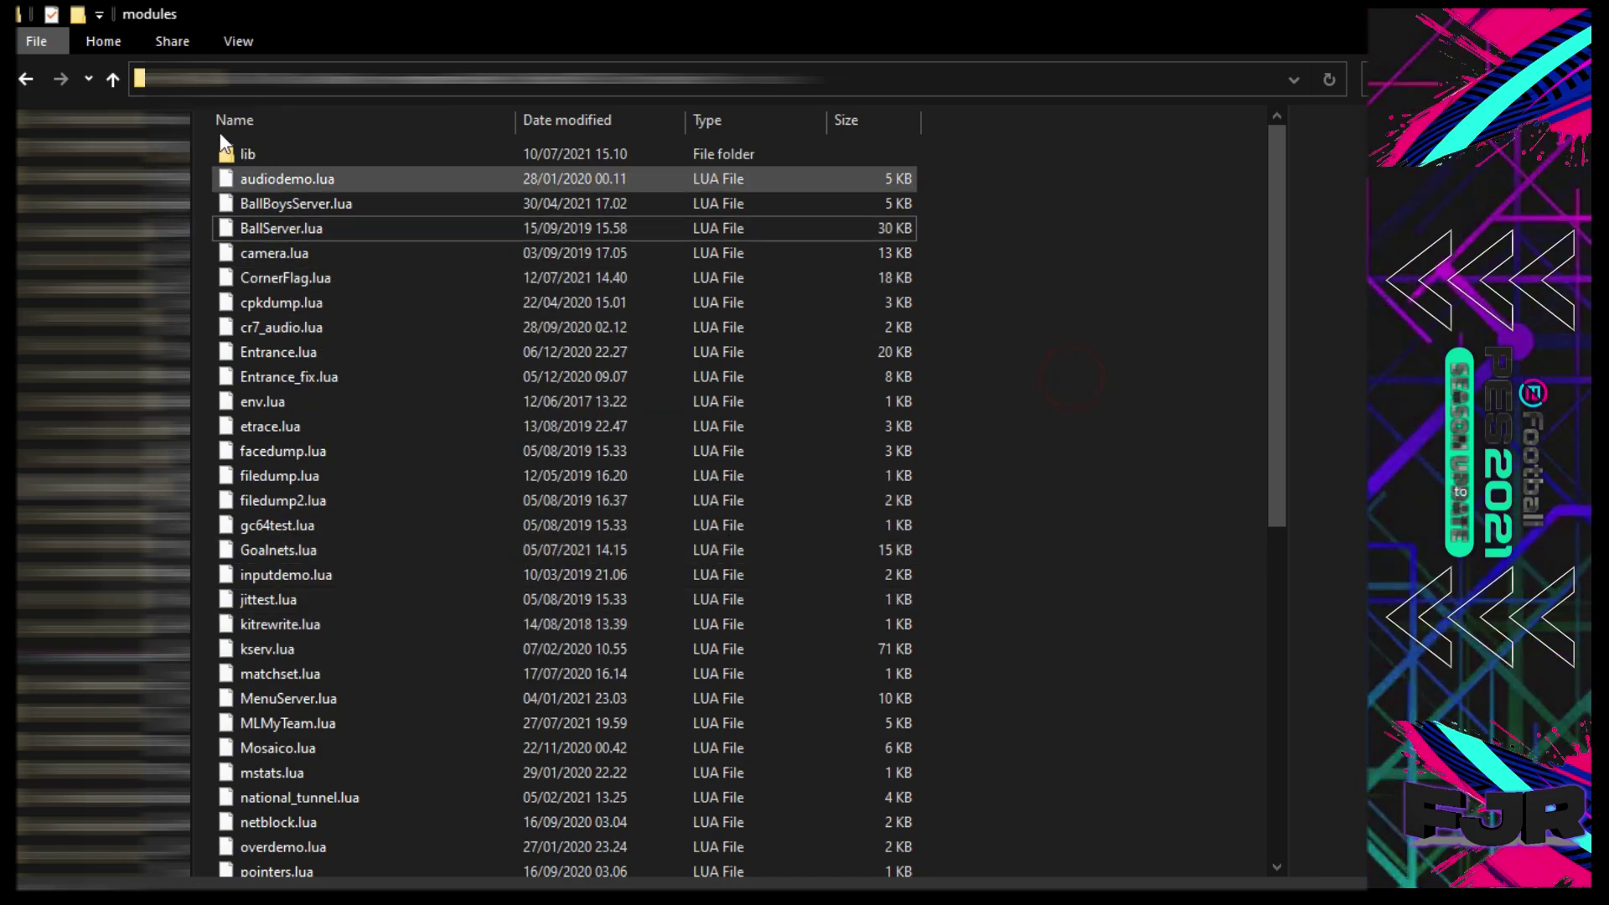
Open the sider configuration file and replace the whole BallServer module line with the copied name BallServer
{"action": "left_click", "coordinate": [114, 79]}
{"action": "double_click", "coordinate": [258, 328]}
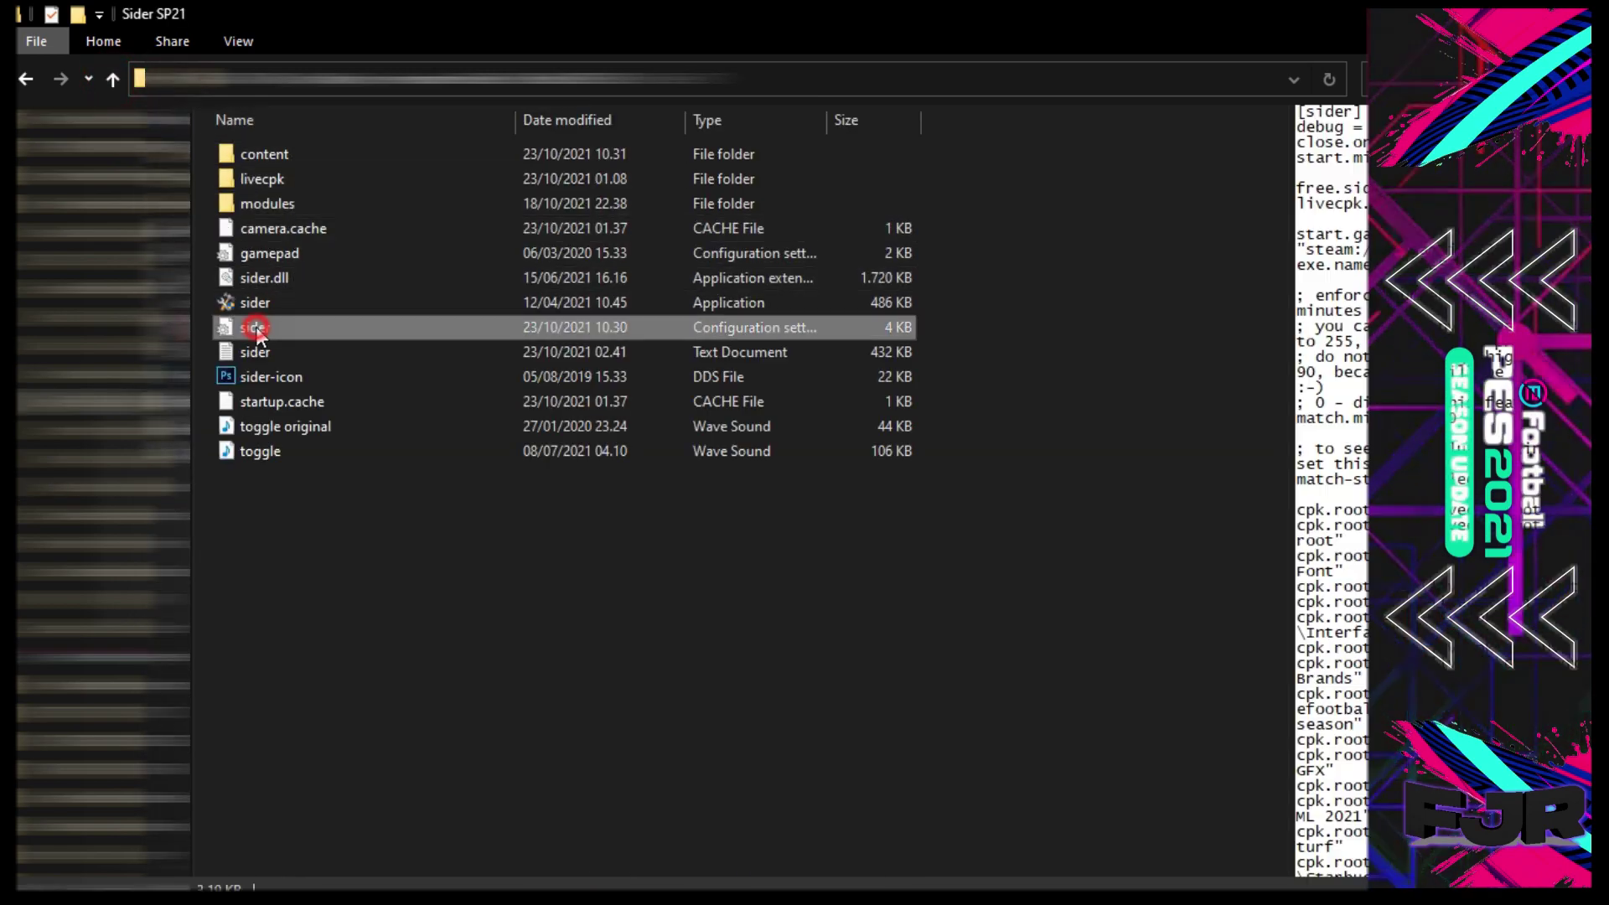
{"action": "scroll", "coordinate": [691, 559], "scroll_direction": "down", "scroll_amount": 14}
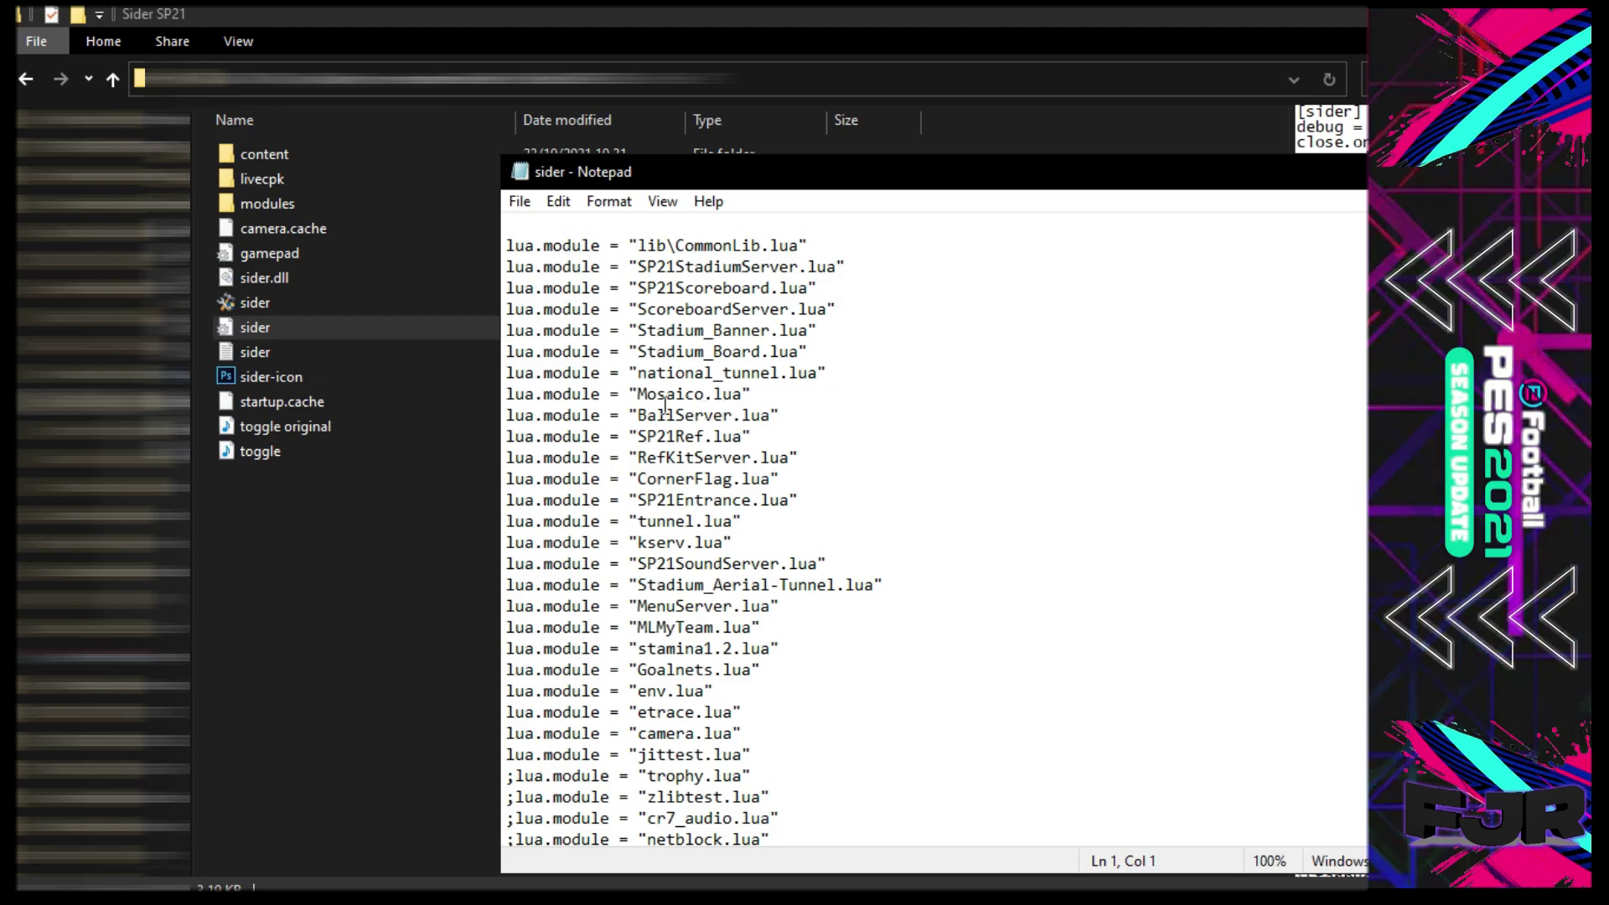
{"action": "left_click_drag", "start_coordinate": [507, 415], "coordinate": [796, 417]}
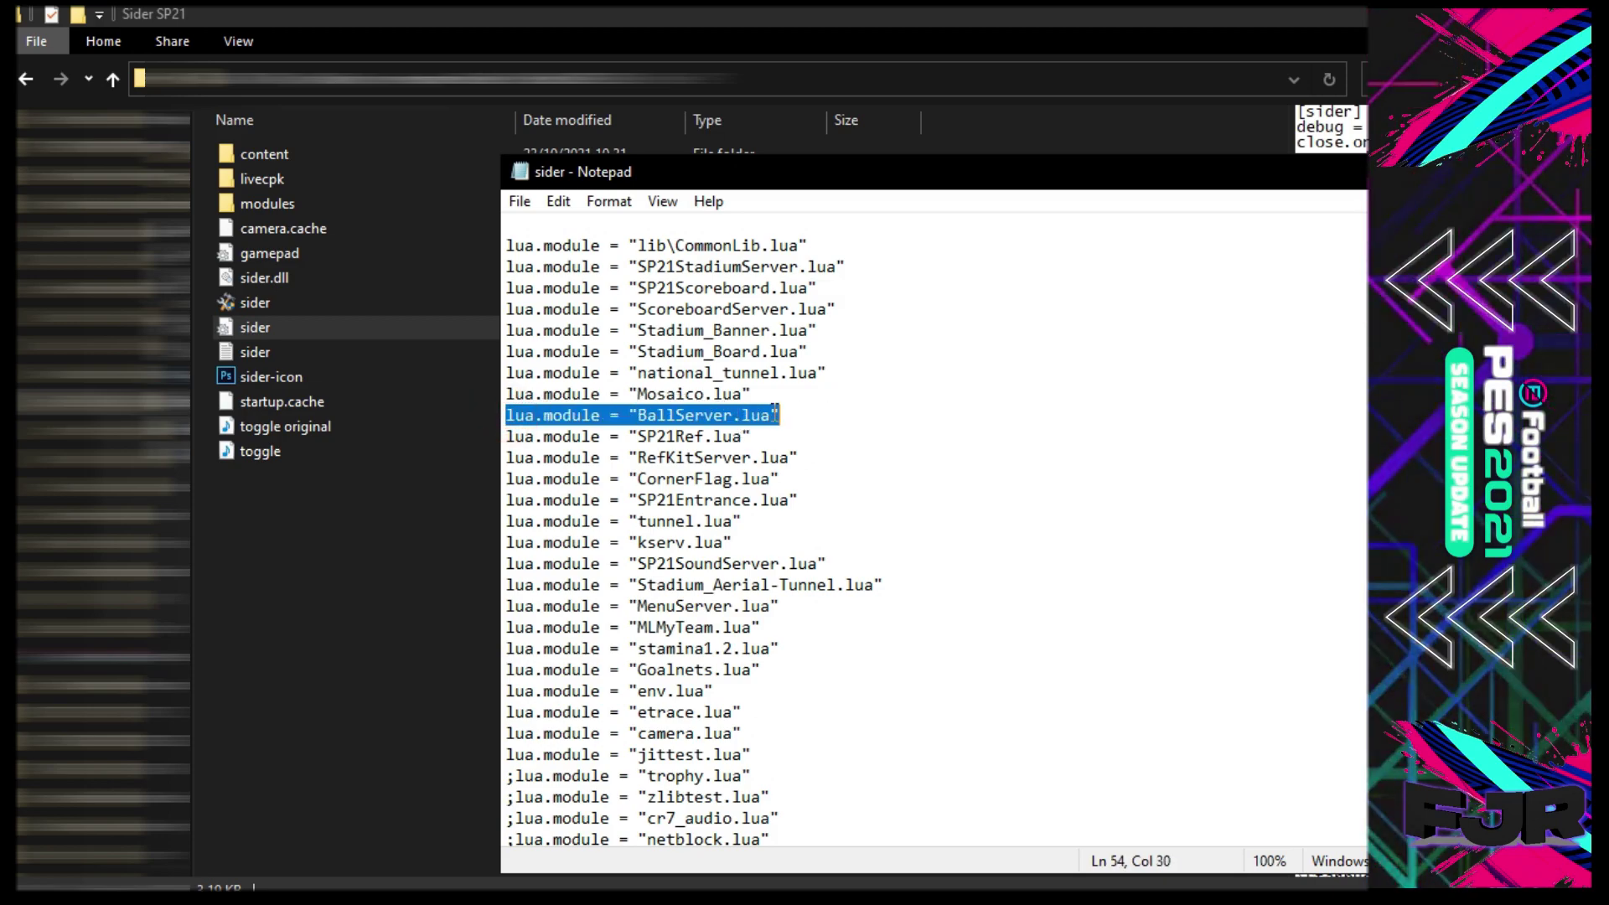
{"action": "key", "text": "ctrl+v"}
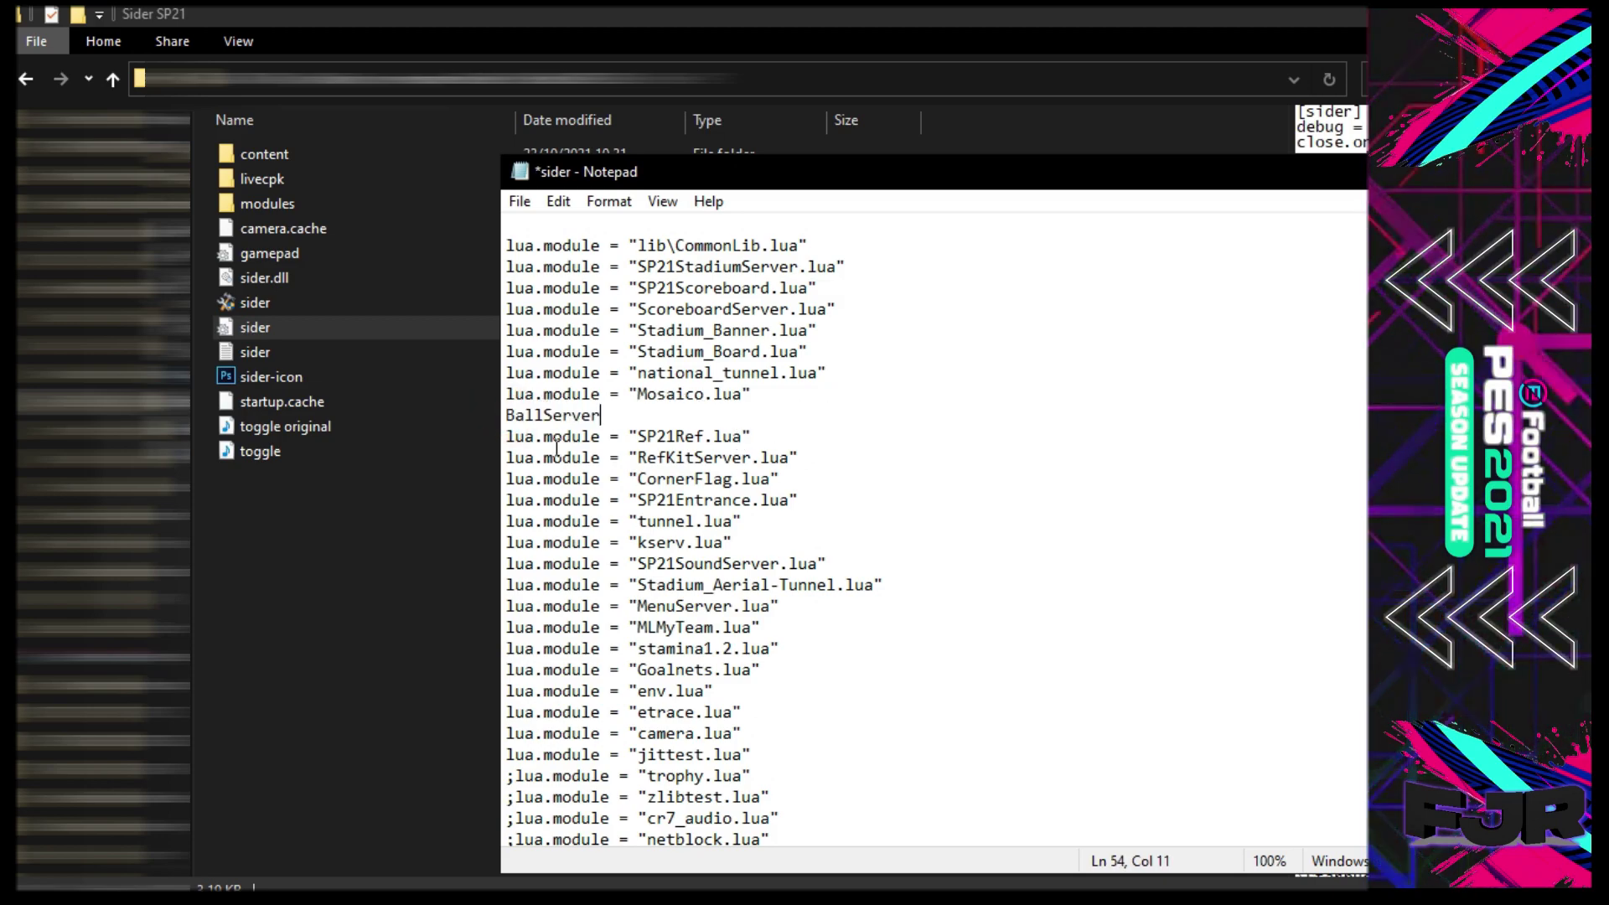
{"action": "left_click_drag", "start_coordinate": [505, 415], "coordinate": [611, 417]}
{"action": "left_click", "coordinate": [611, 417]}
Copy the lua.module = " prefix from the Mosaico line and paste it before BallServer
{"action": "left_click_drag", "start_coordinate": [506, 394], "coordinate": [641, 400]}
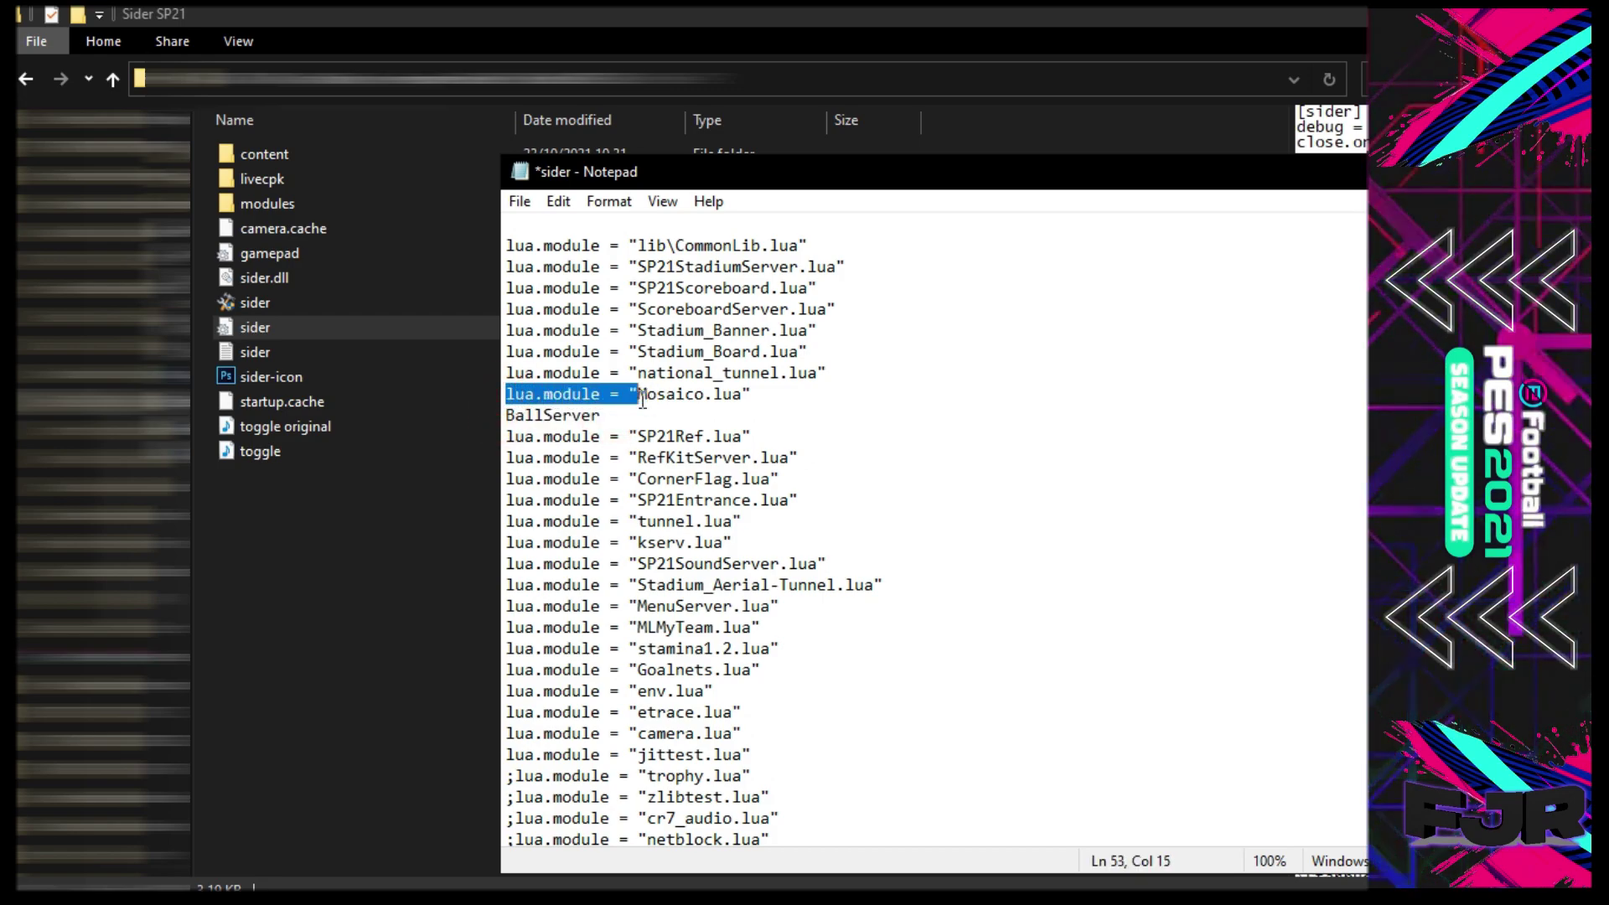
{"action": "right_click", "coordinate": [620, 396]}
{"action": "left_click", "coordinate": [671, 469]}
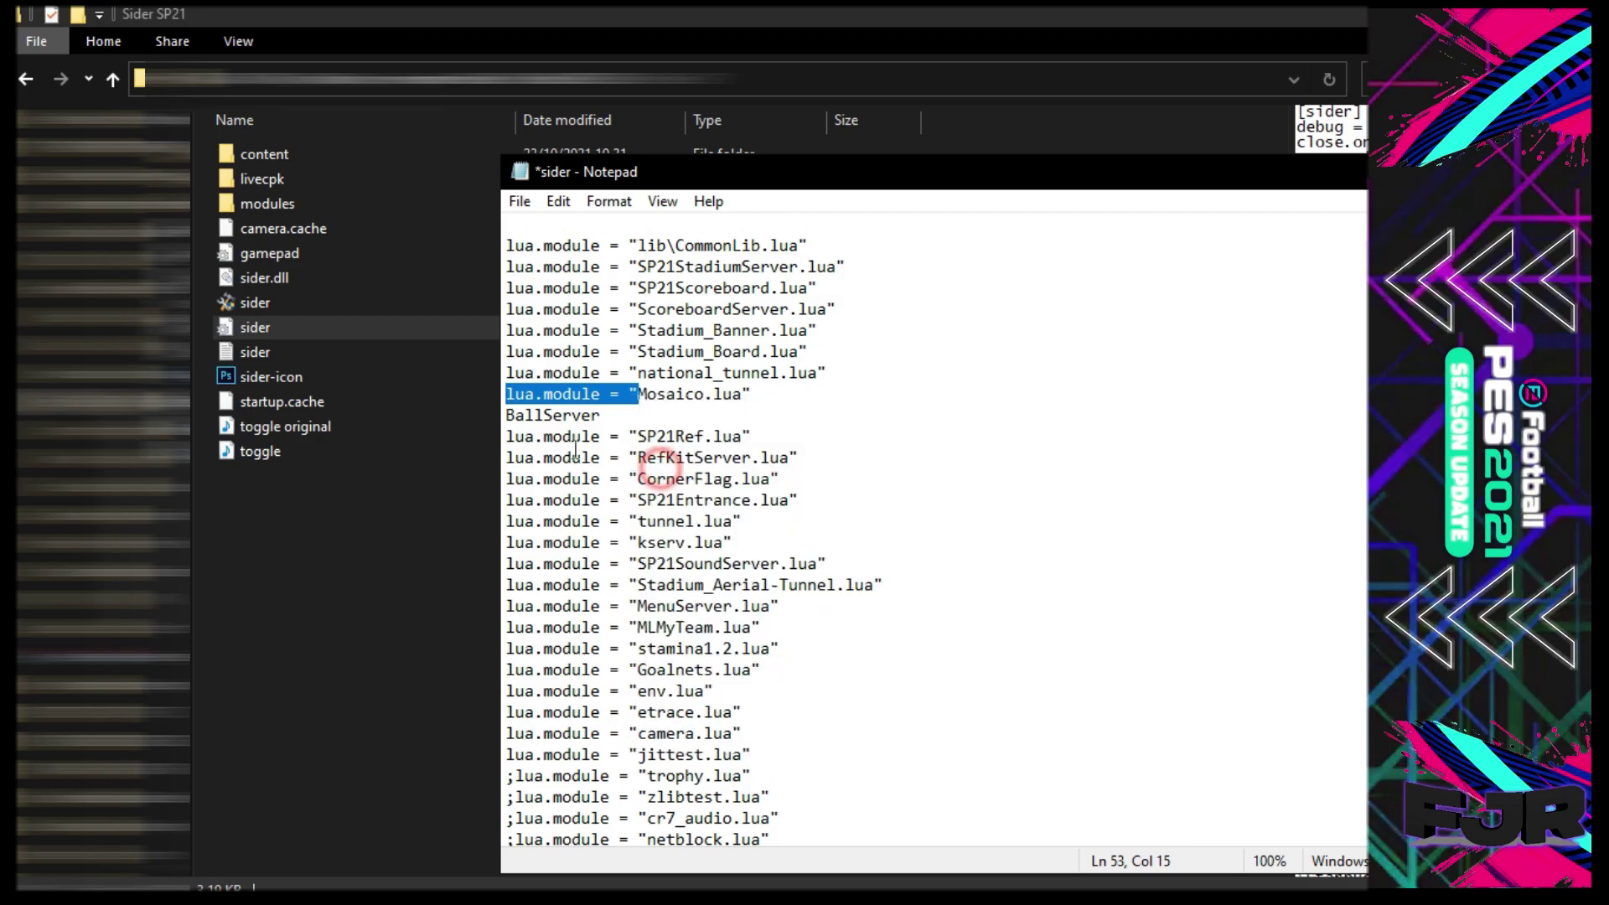
{"action": "left_click", "coordinate": [506, 415]}
{"action": "key", "text": "ctrl+v"}
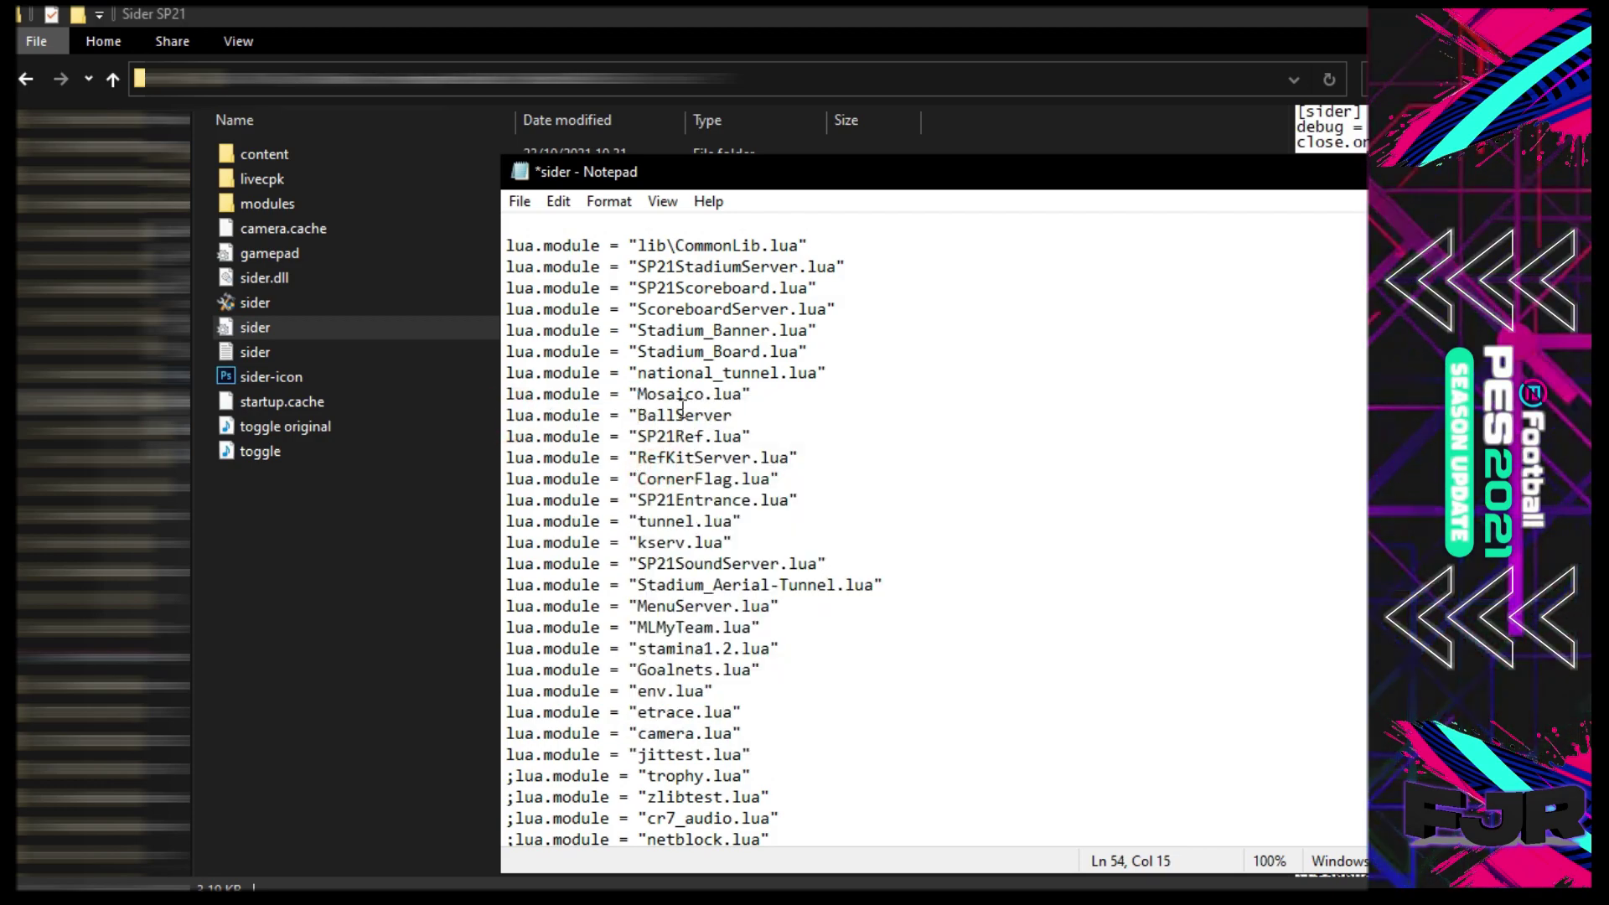
Complete the BallServer entry with .lua and a closing quote so it reads lua.module = "BallServer.lua"
{"action": "left_click_drag", "start_coordinate": [506, 415], "coordinate": [751, 407]}
{"action": "left_click", "coordinate": [750, 407]}
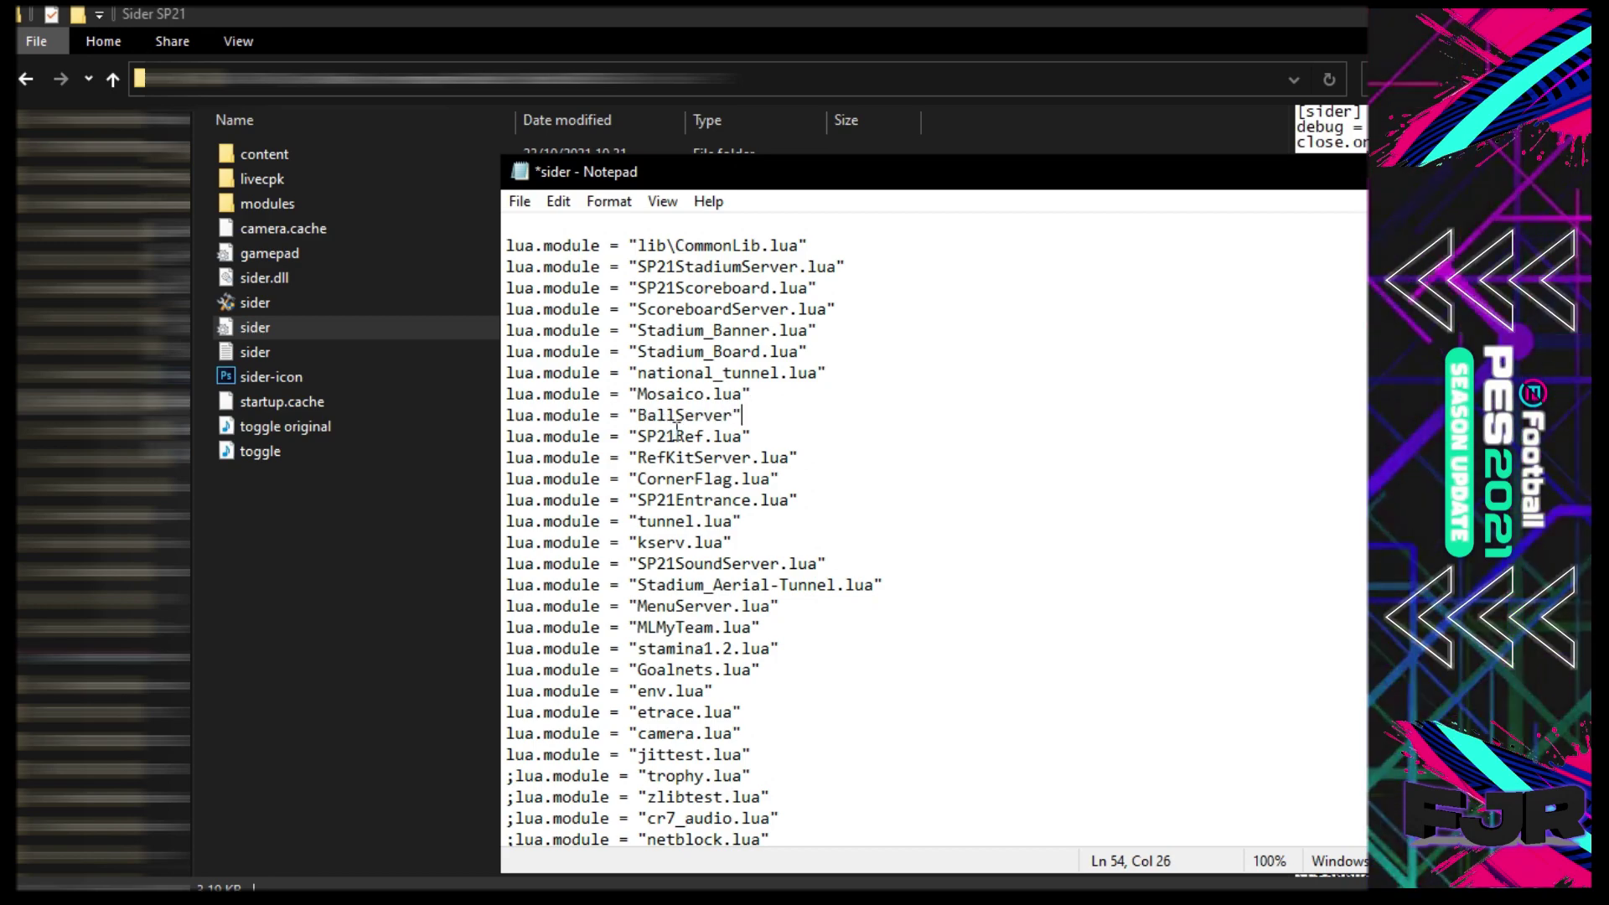
{"action": "left_click", "coordinate": [735, 415]}
{"action": "type", "text": ".lua"}
{"action": "left_click_drag", "start_coordinate": [508, 414], "coordinate": [791, 414]}
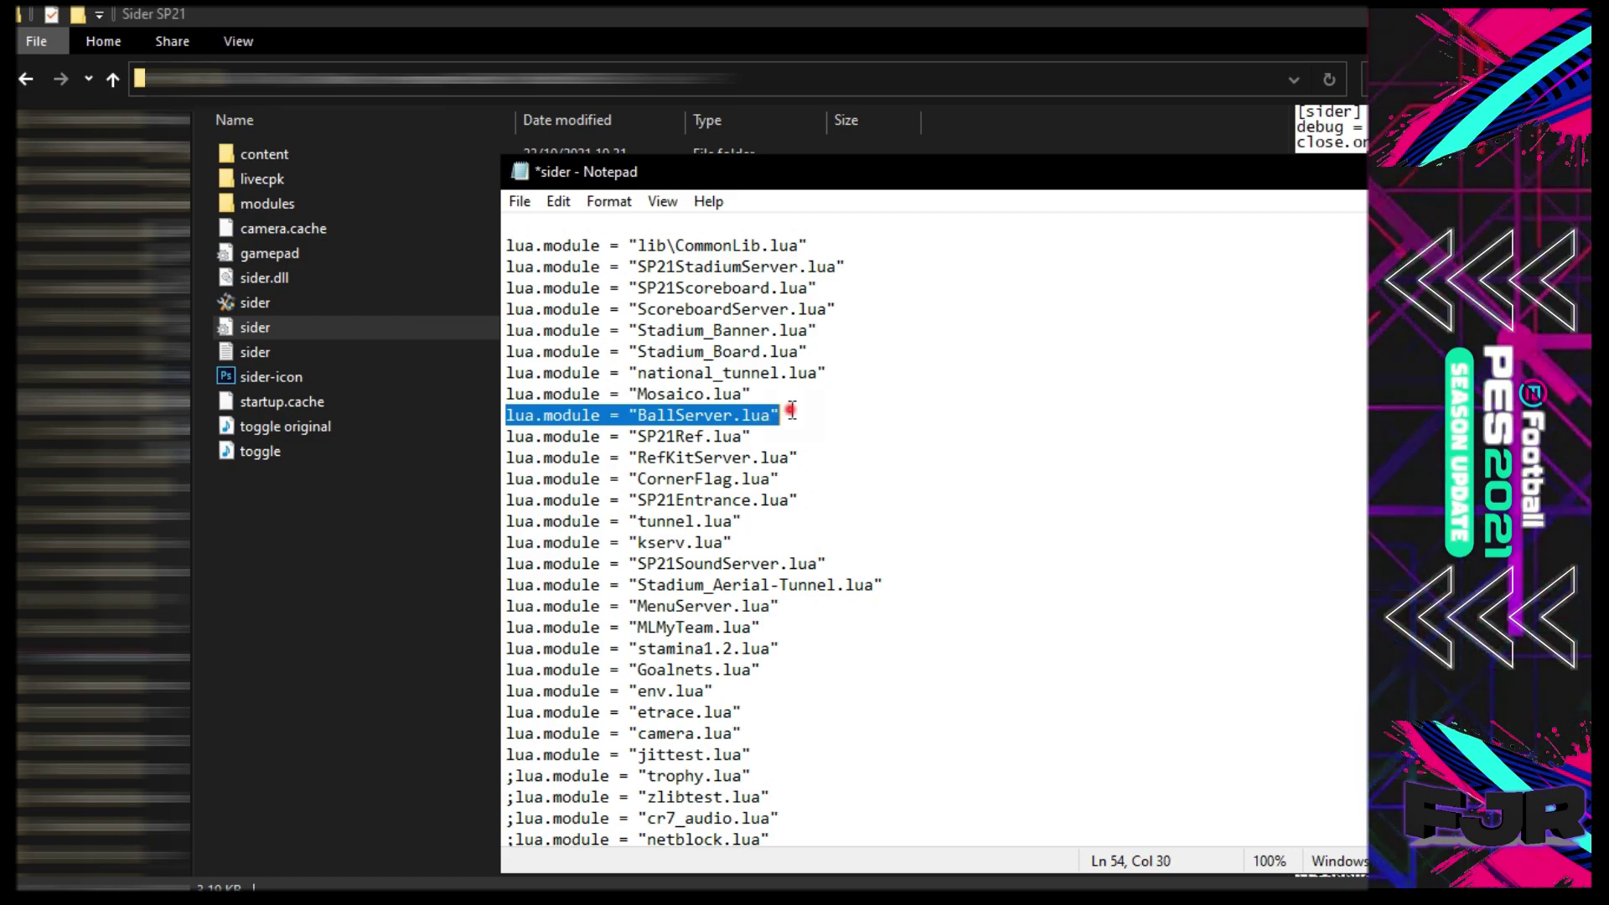
{"action": "left_click", "coordinate": [788, 414]}
Close the sider configuration file, saving the changes, and refresh the Sider SP21 folder
{"action": "key", "text": "alt+F4"}
{"action": "left_click", "coordinate": [751, 475]}
{"action": "right_click", "coordinate": [1079, 329]}
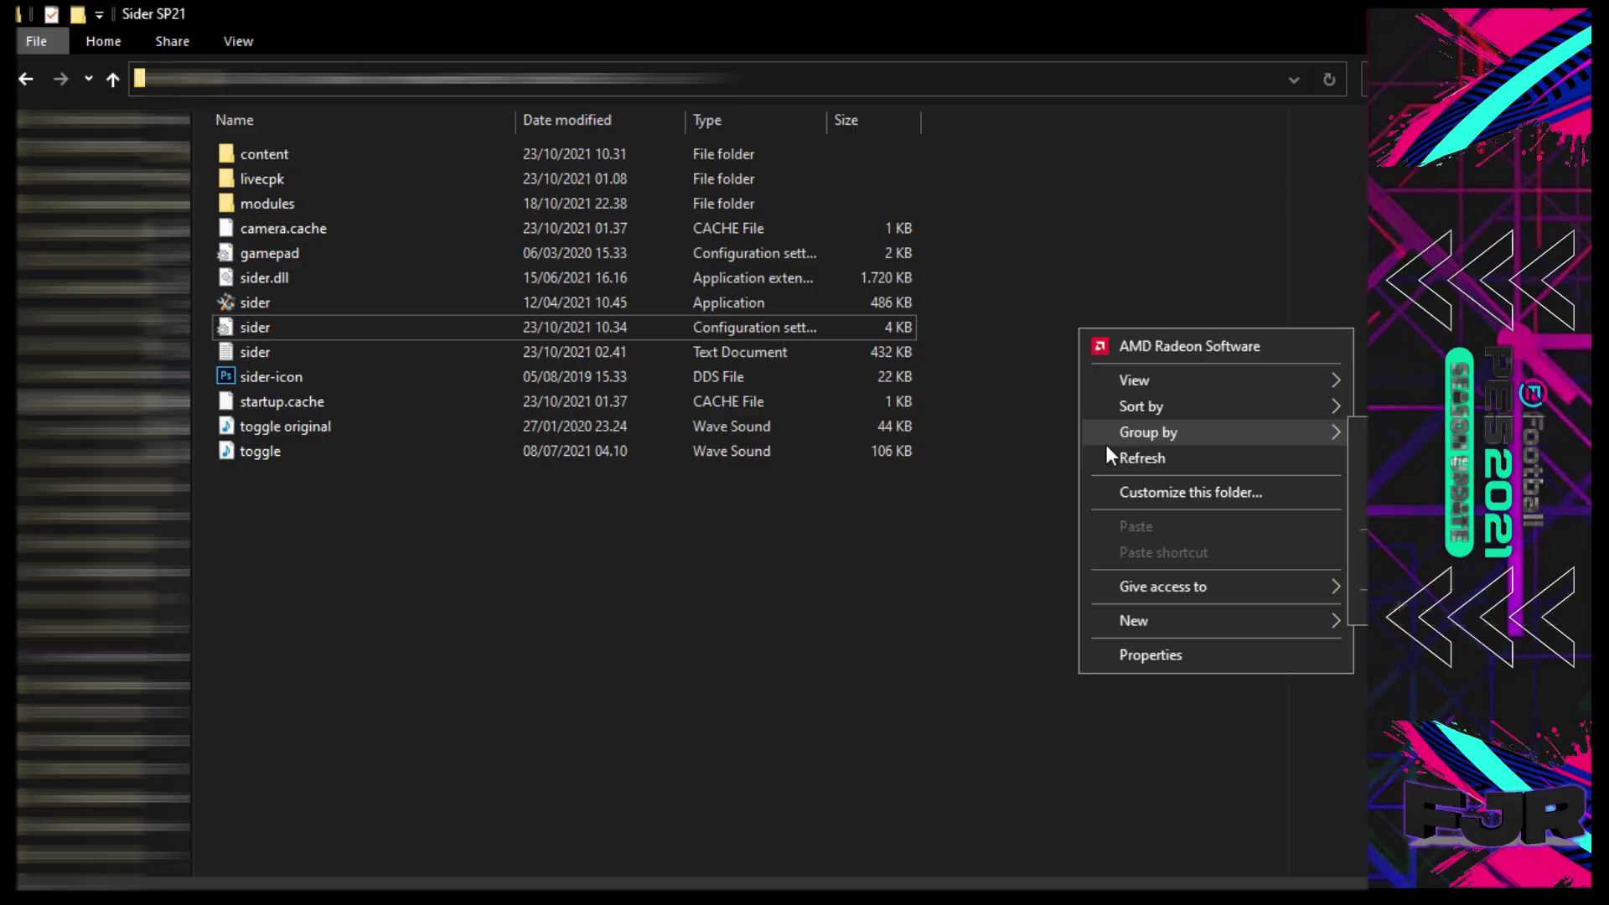
{"action": "left_click", "coordinate": [1111, 457]}
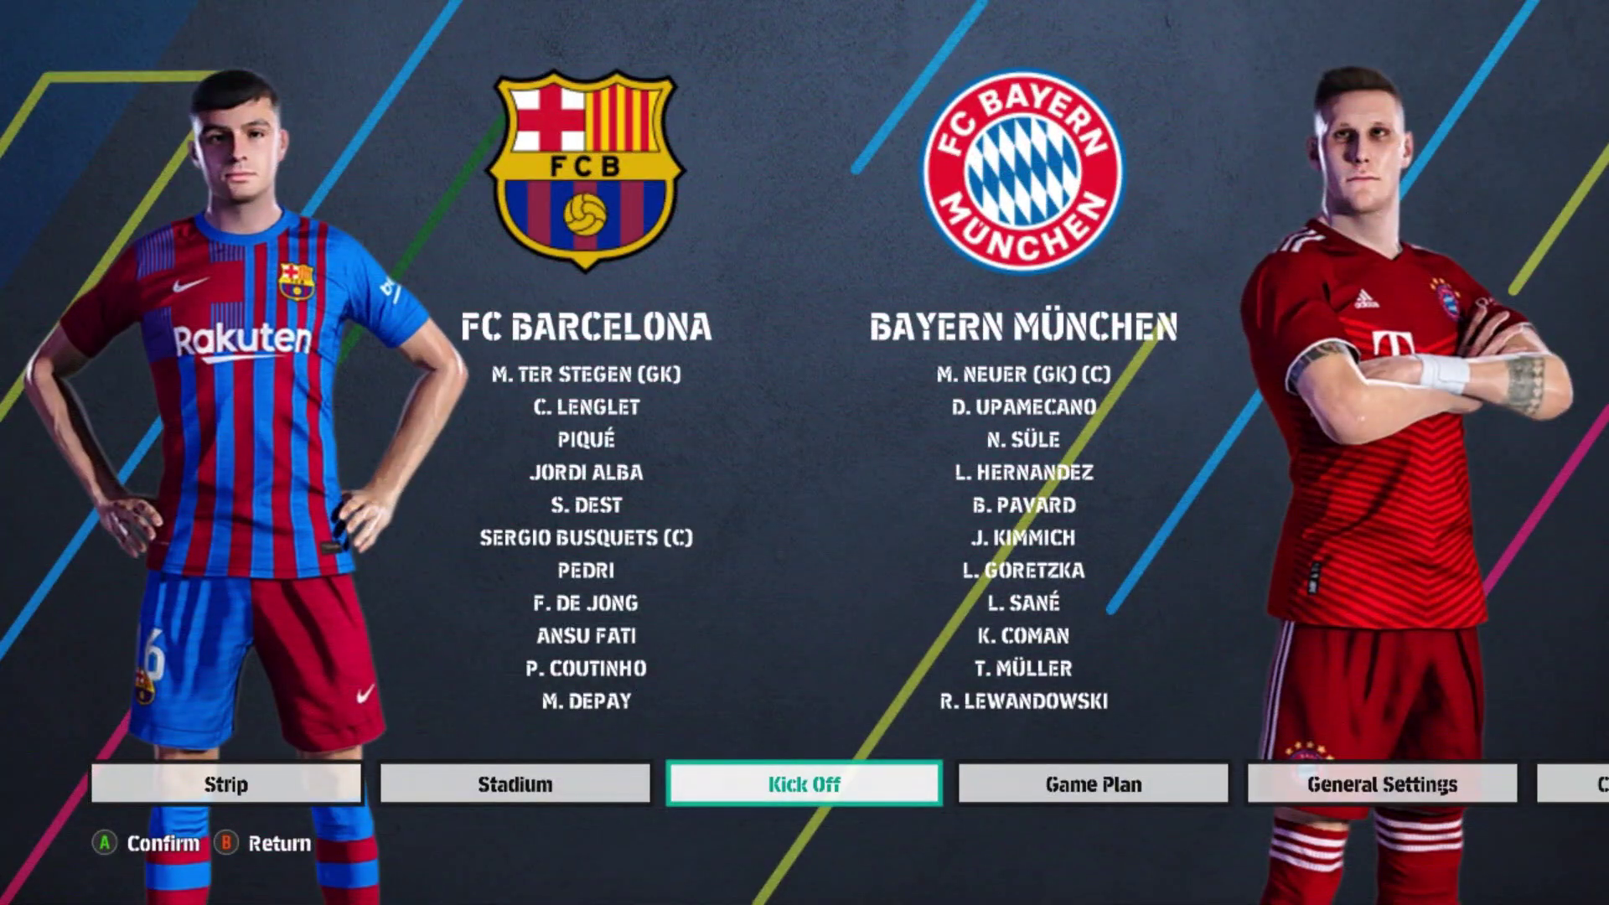
In PES 2021's pre-match screen, show the Sider overlay's BallServer module and switch it to manual selection
{"action": "key", "text": "space"}
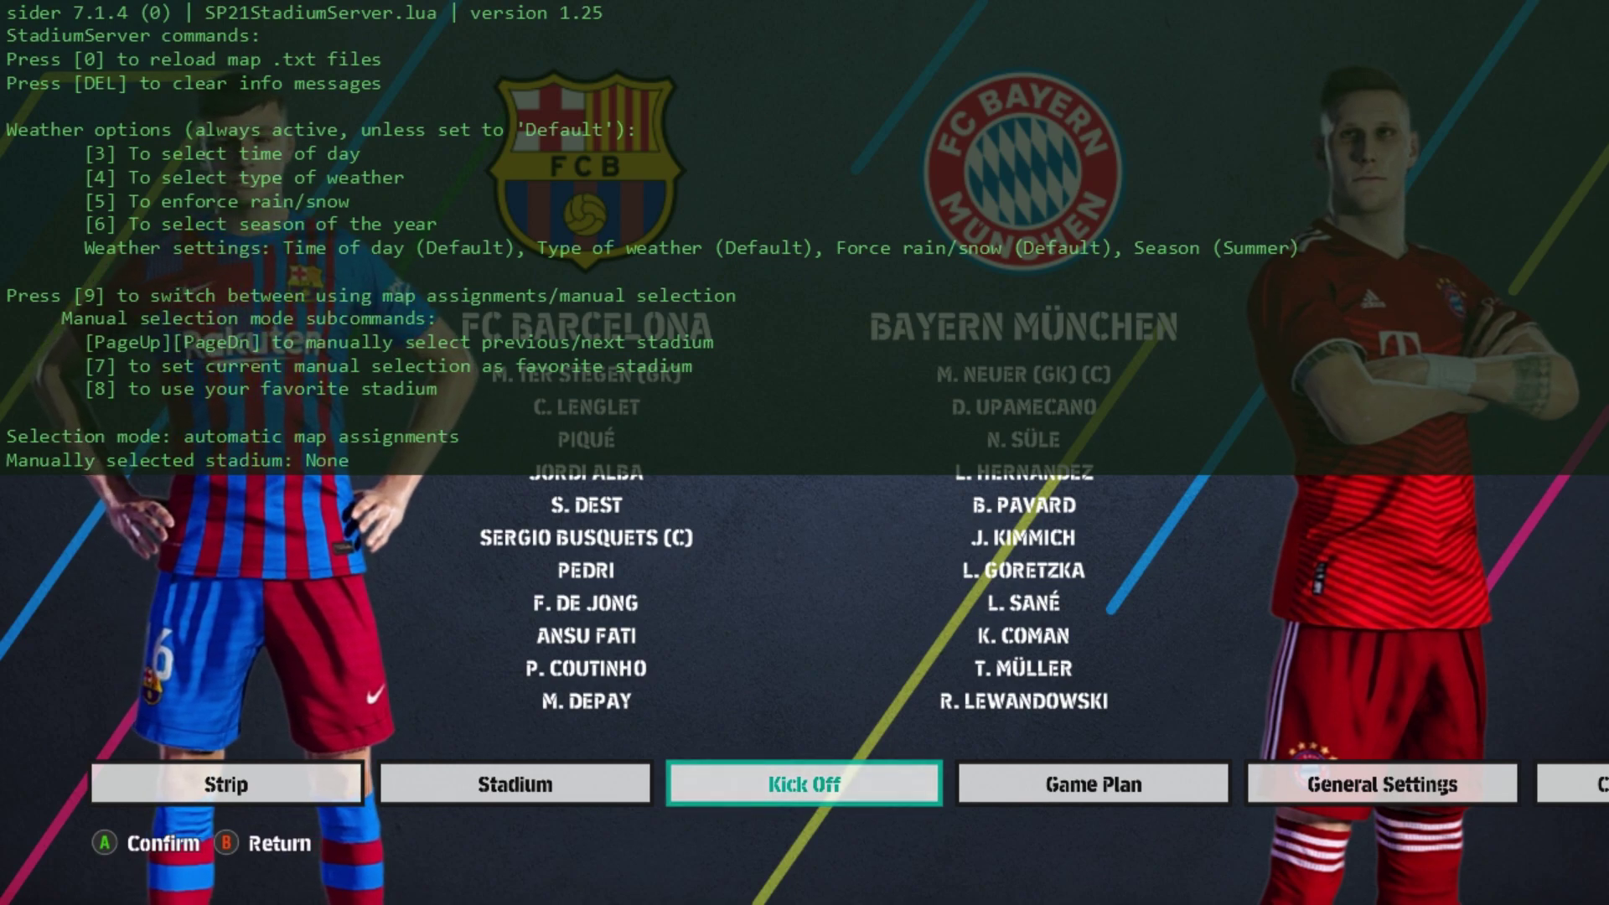
{"action": "key", "text": "1"}
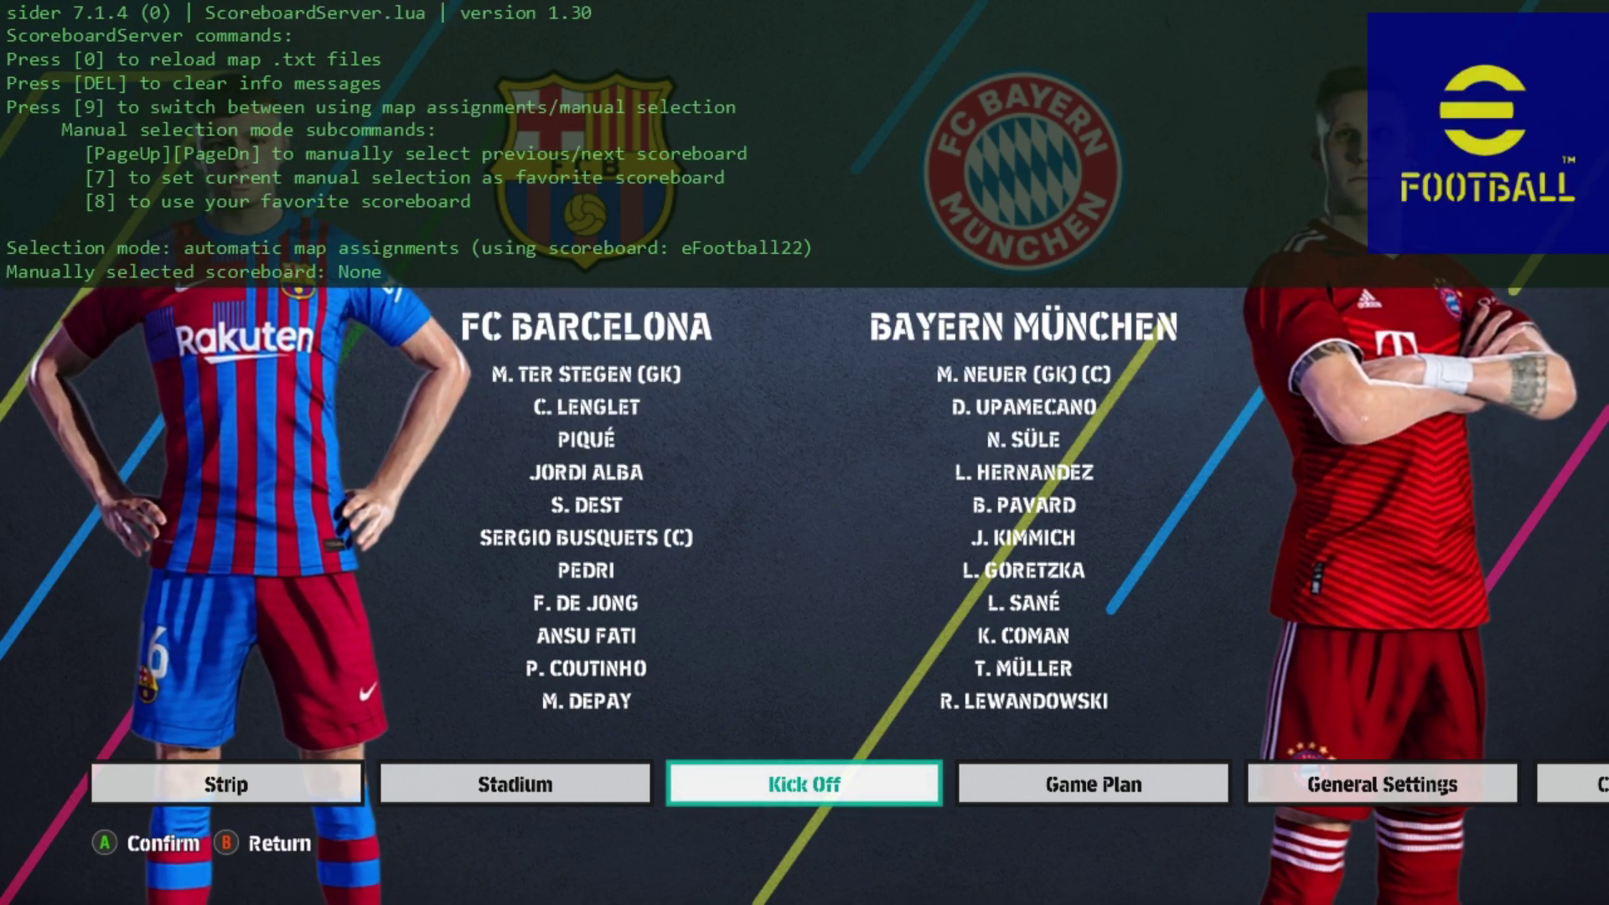
{"action": "key", "text": "1"}
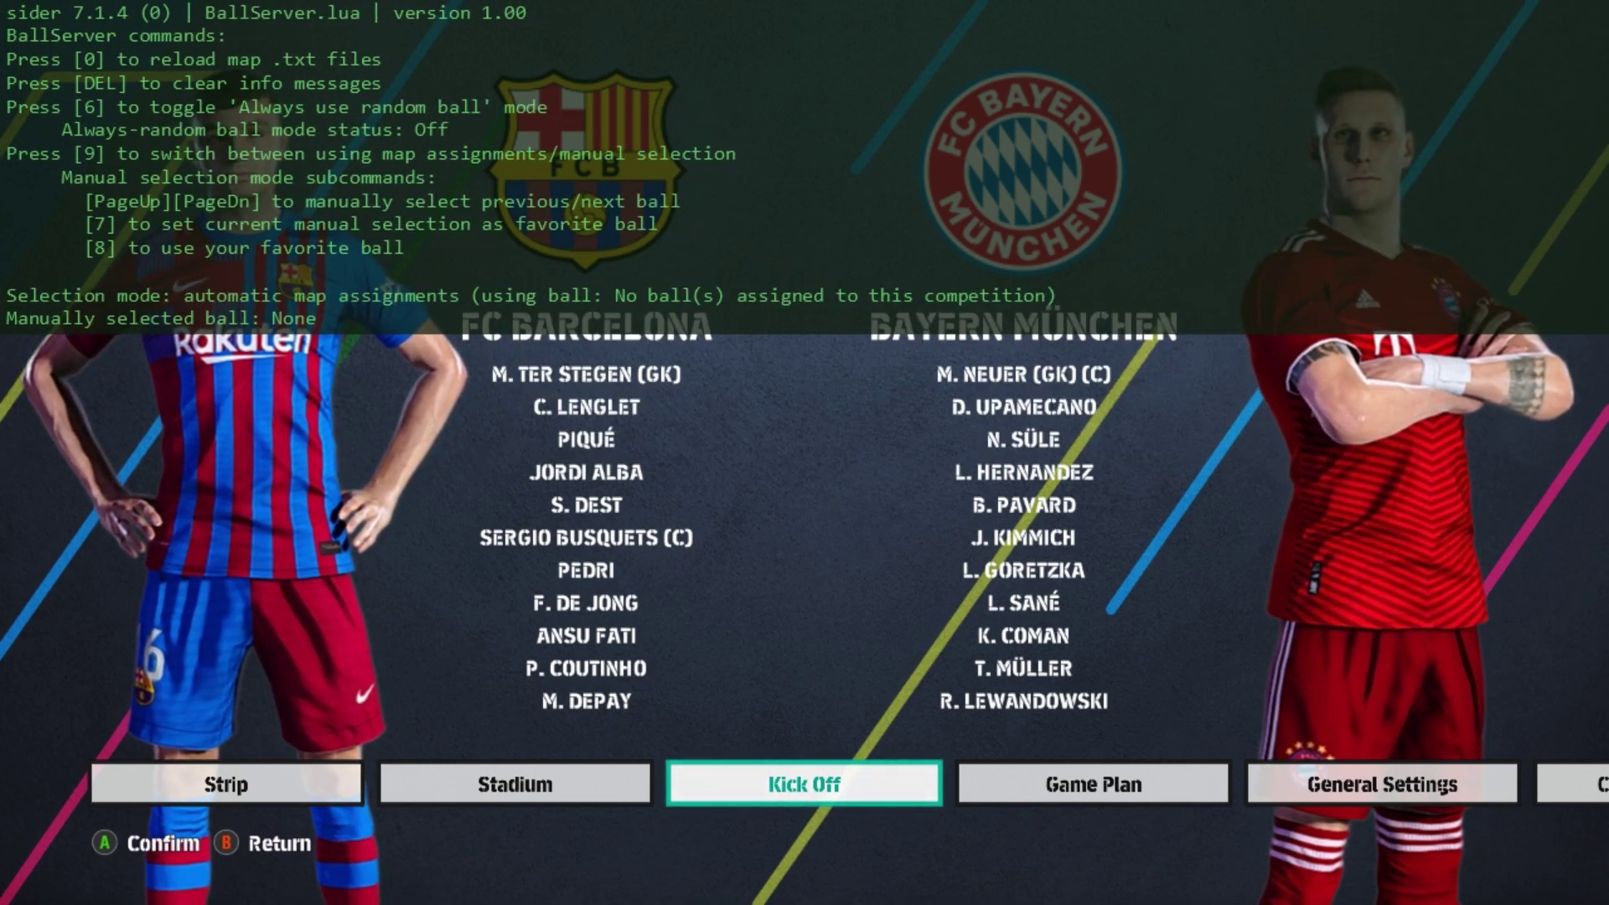
{"action": "key", "text": "9"}
Browse the BallServer balls forward to WE-PES 60's and back to WE-PES 2012
{"action": "key", "text": "Page_Down"}
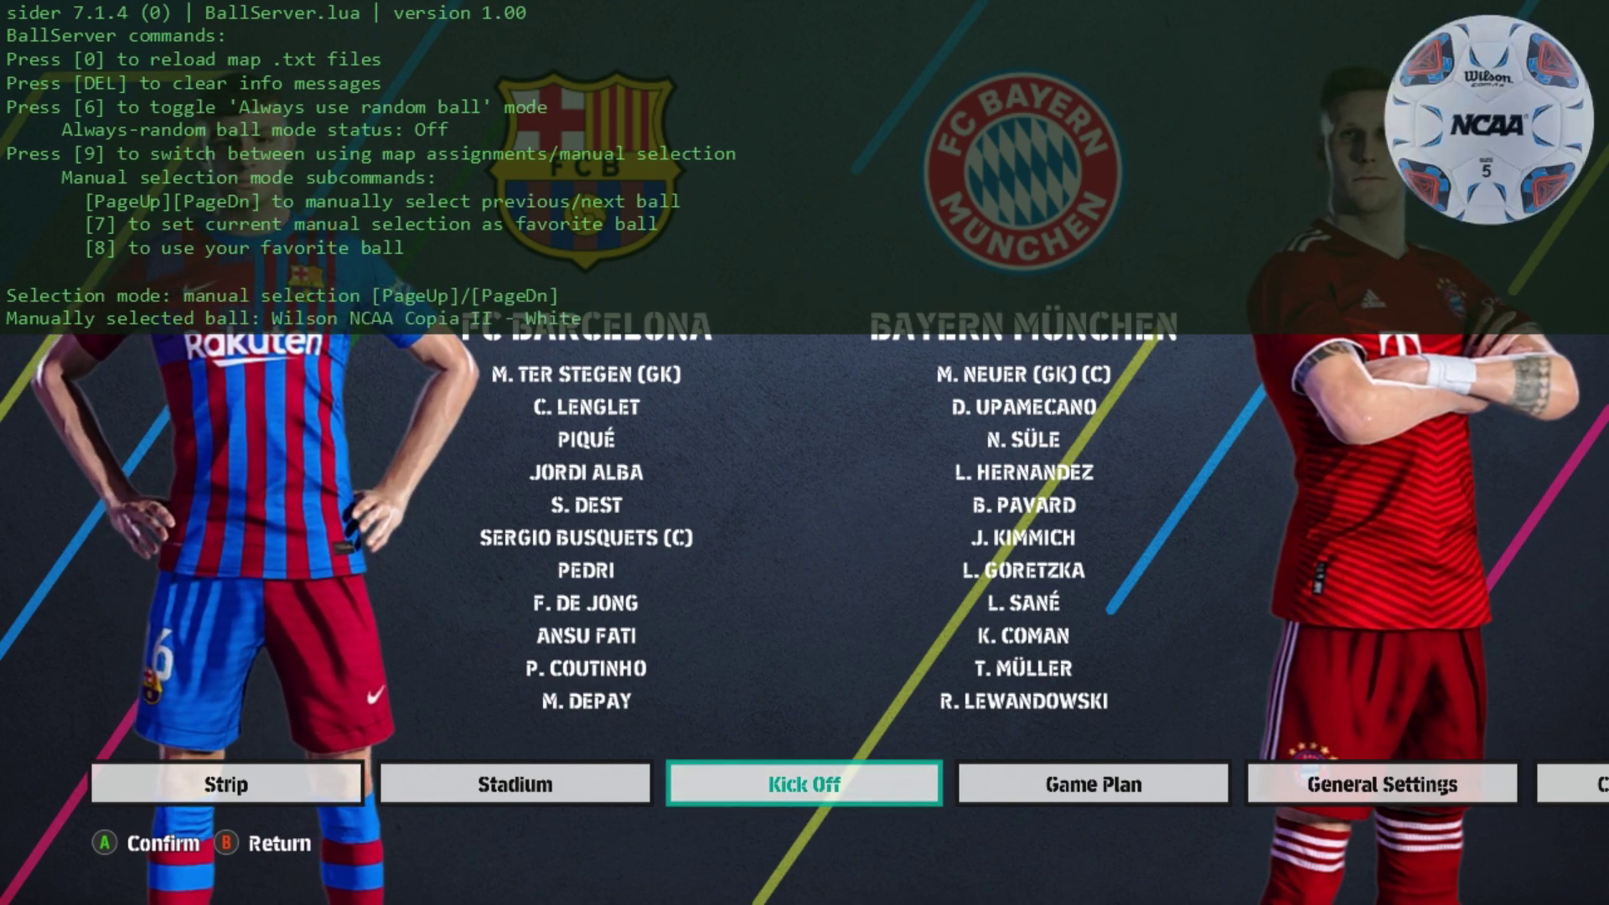
{"action": "key", "text": "Page_Down"}
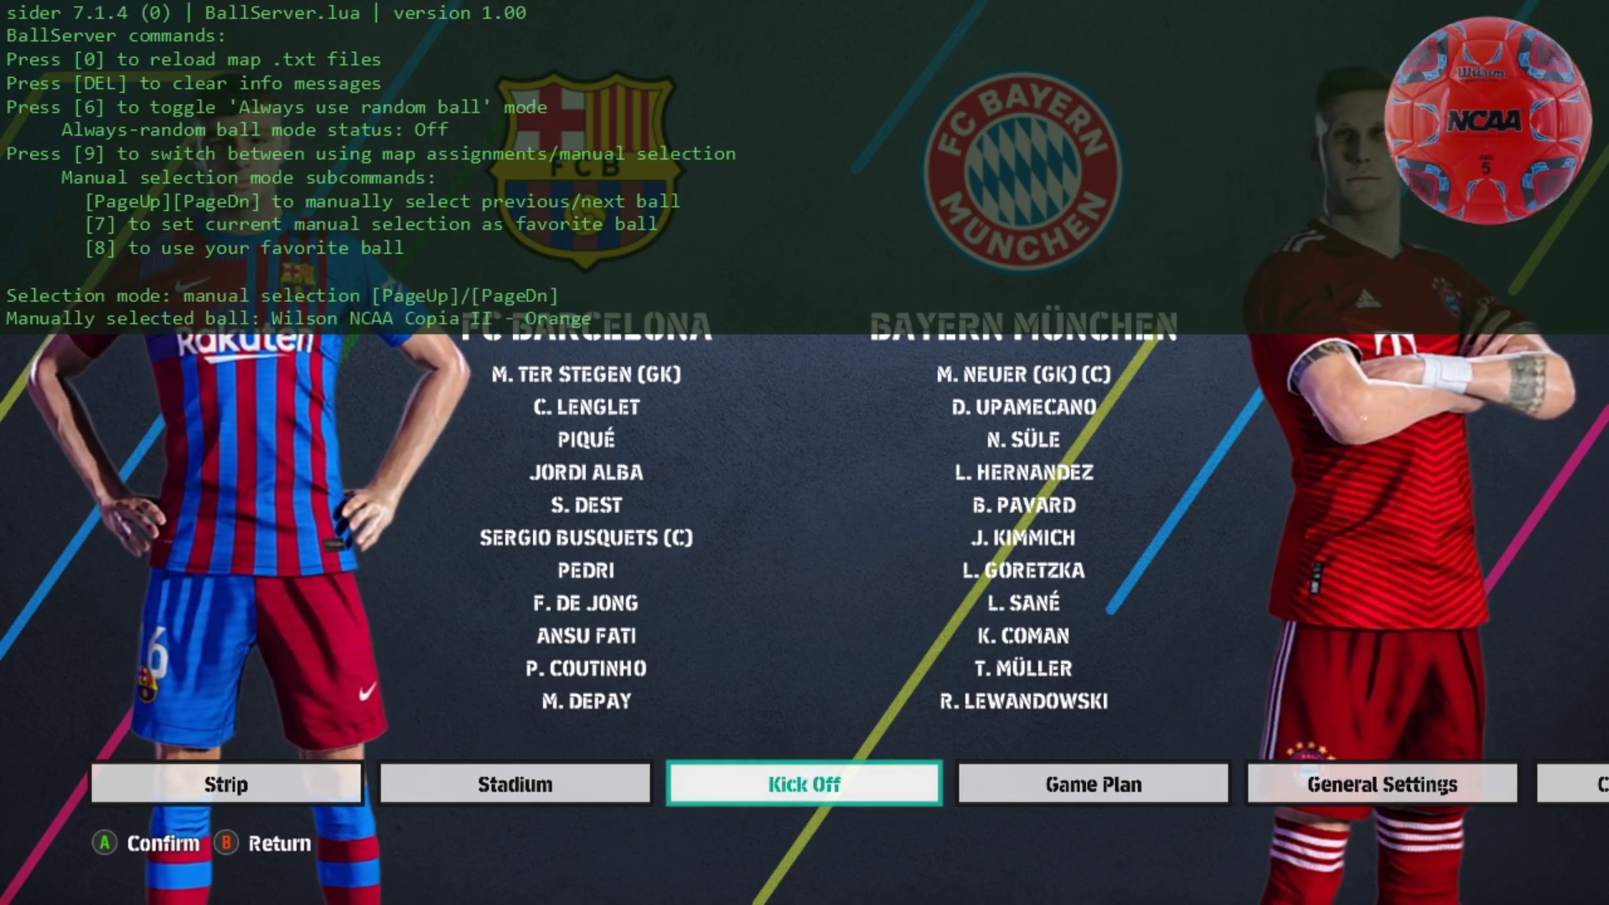
{"action": "key", "text": "Page_Down"}
{"action": "key", "text": "Page_Down"}
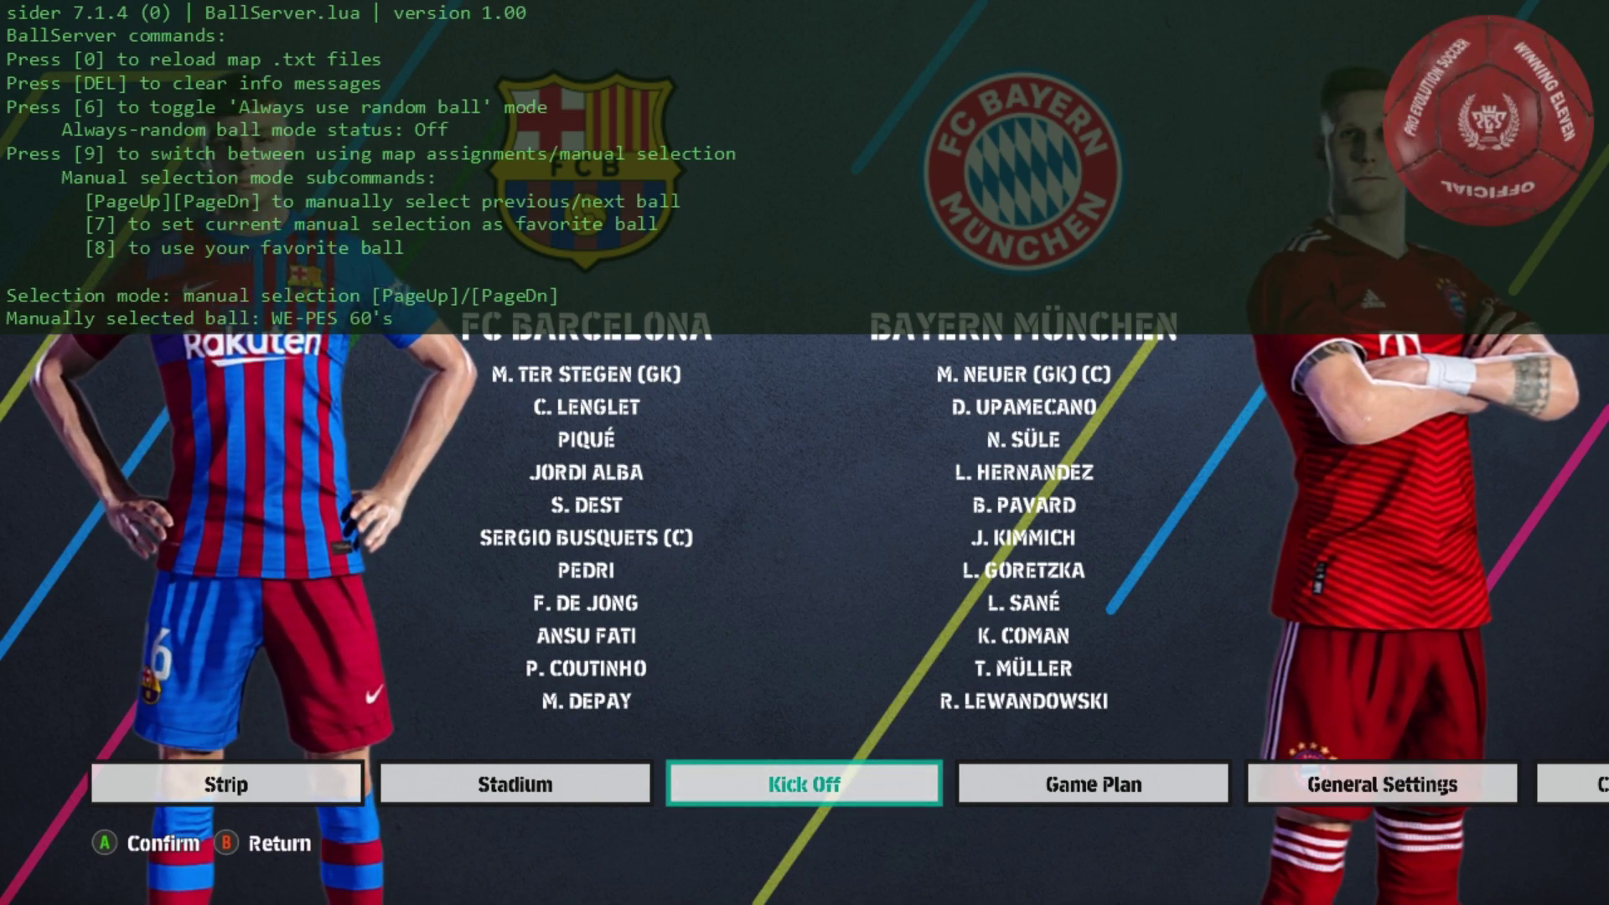
{"action": "key", "text": "Page_Up"}
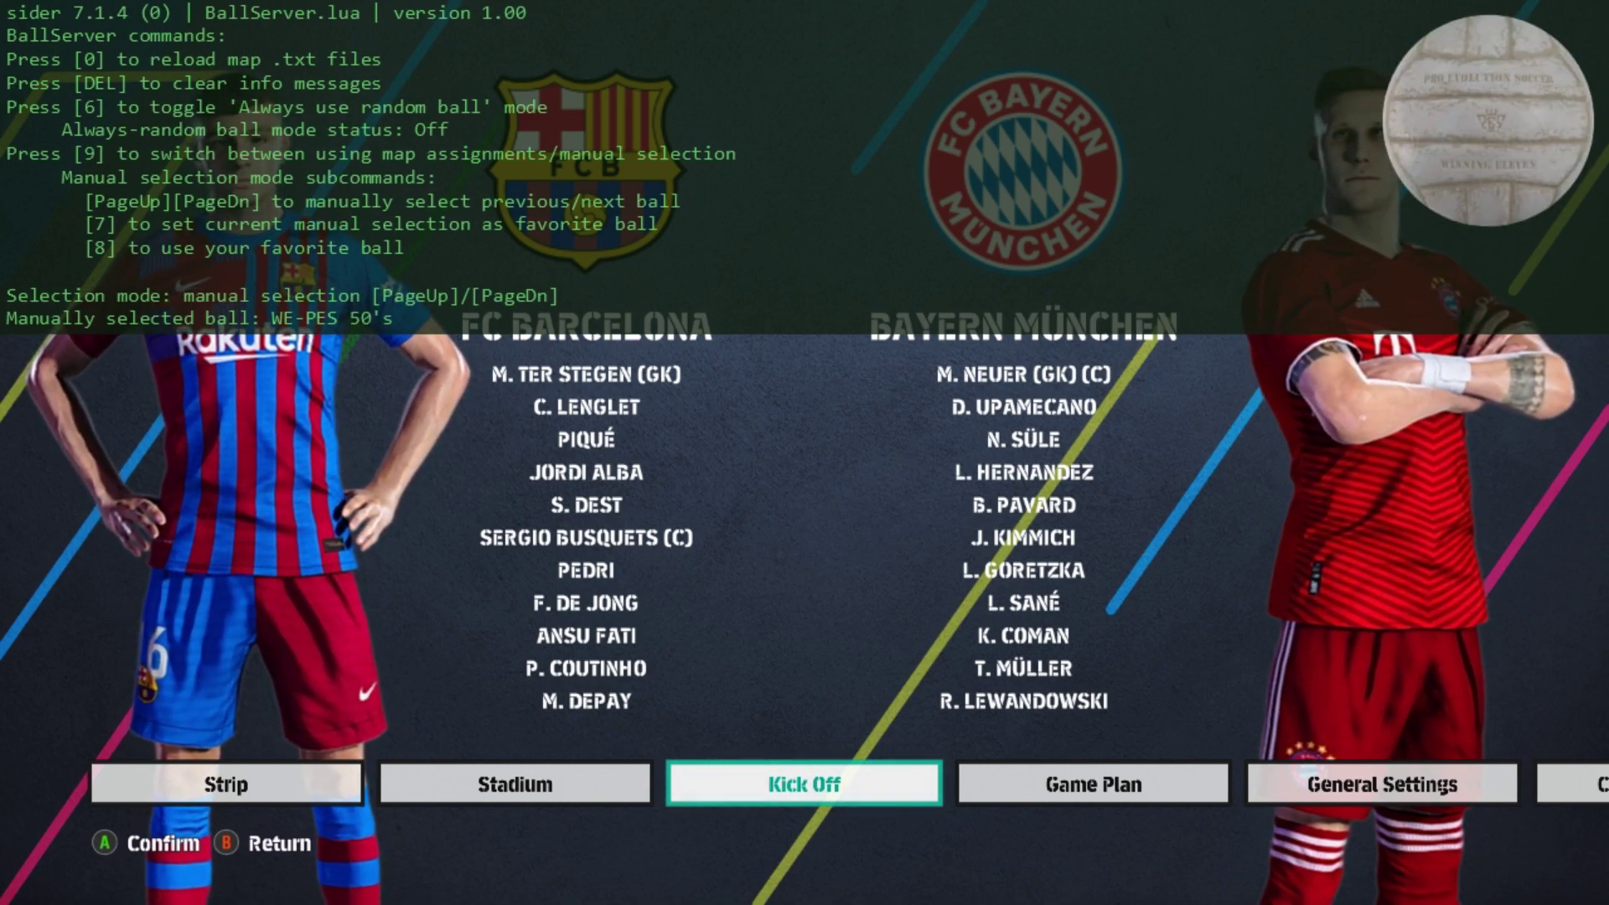
{"action": "key", "text": "Page_Up"}
{"action": "key", "text": "Page_Up"}
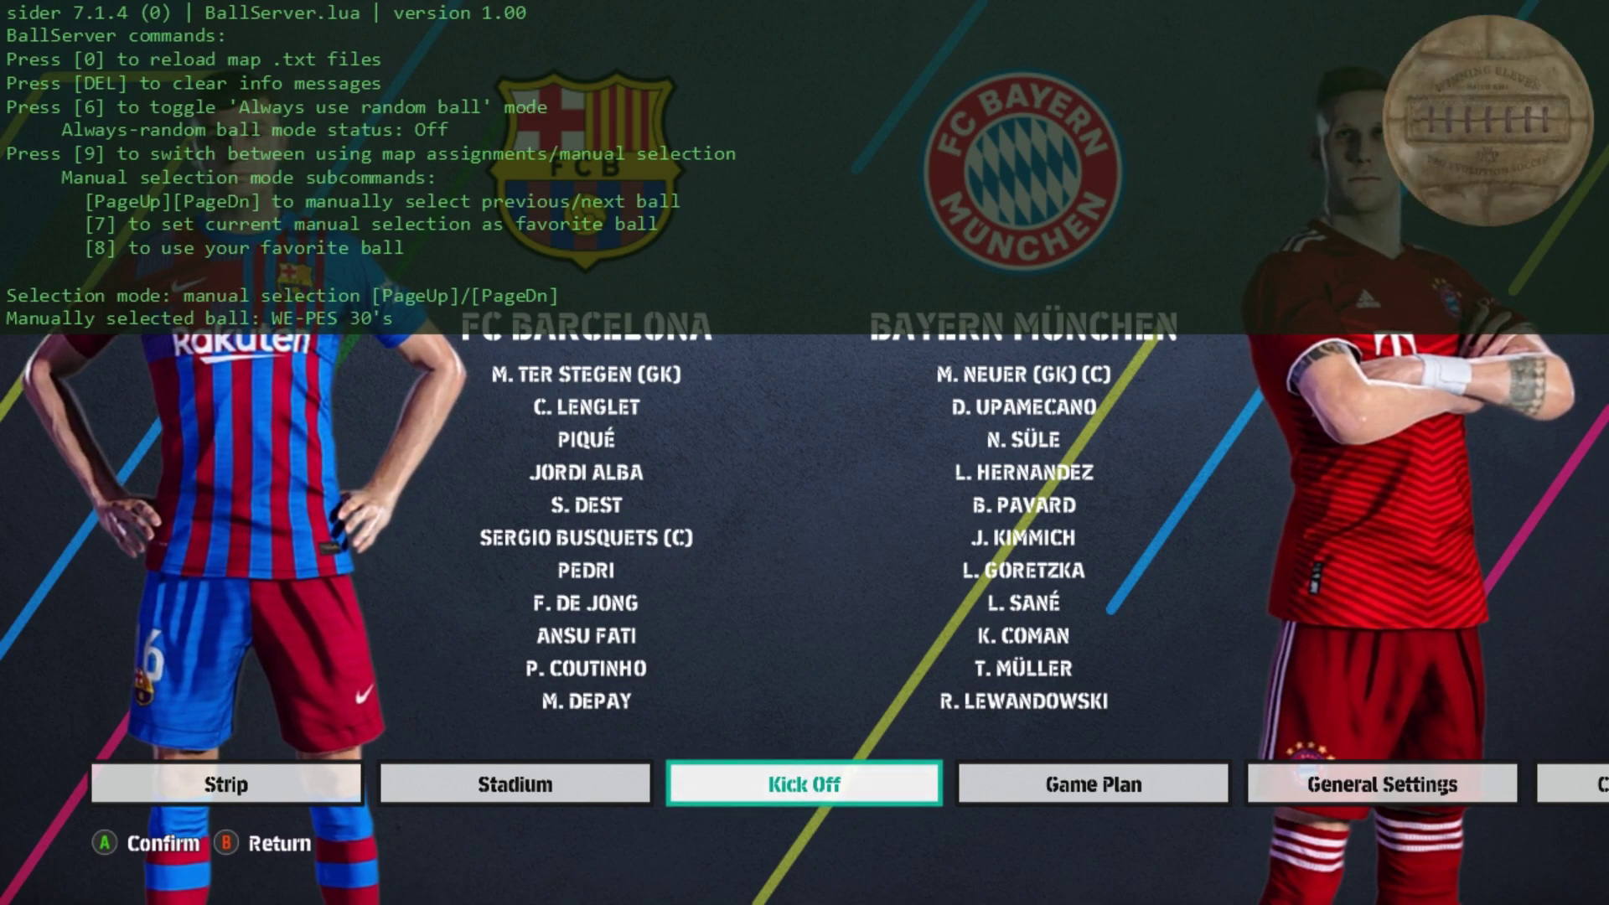
{"action": "key", "text": "Page_Up"}
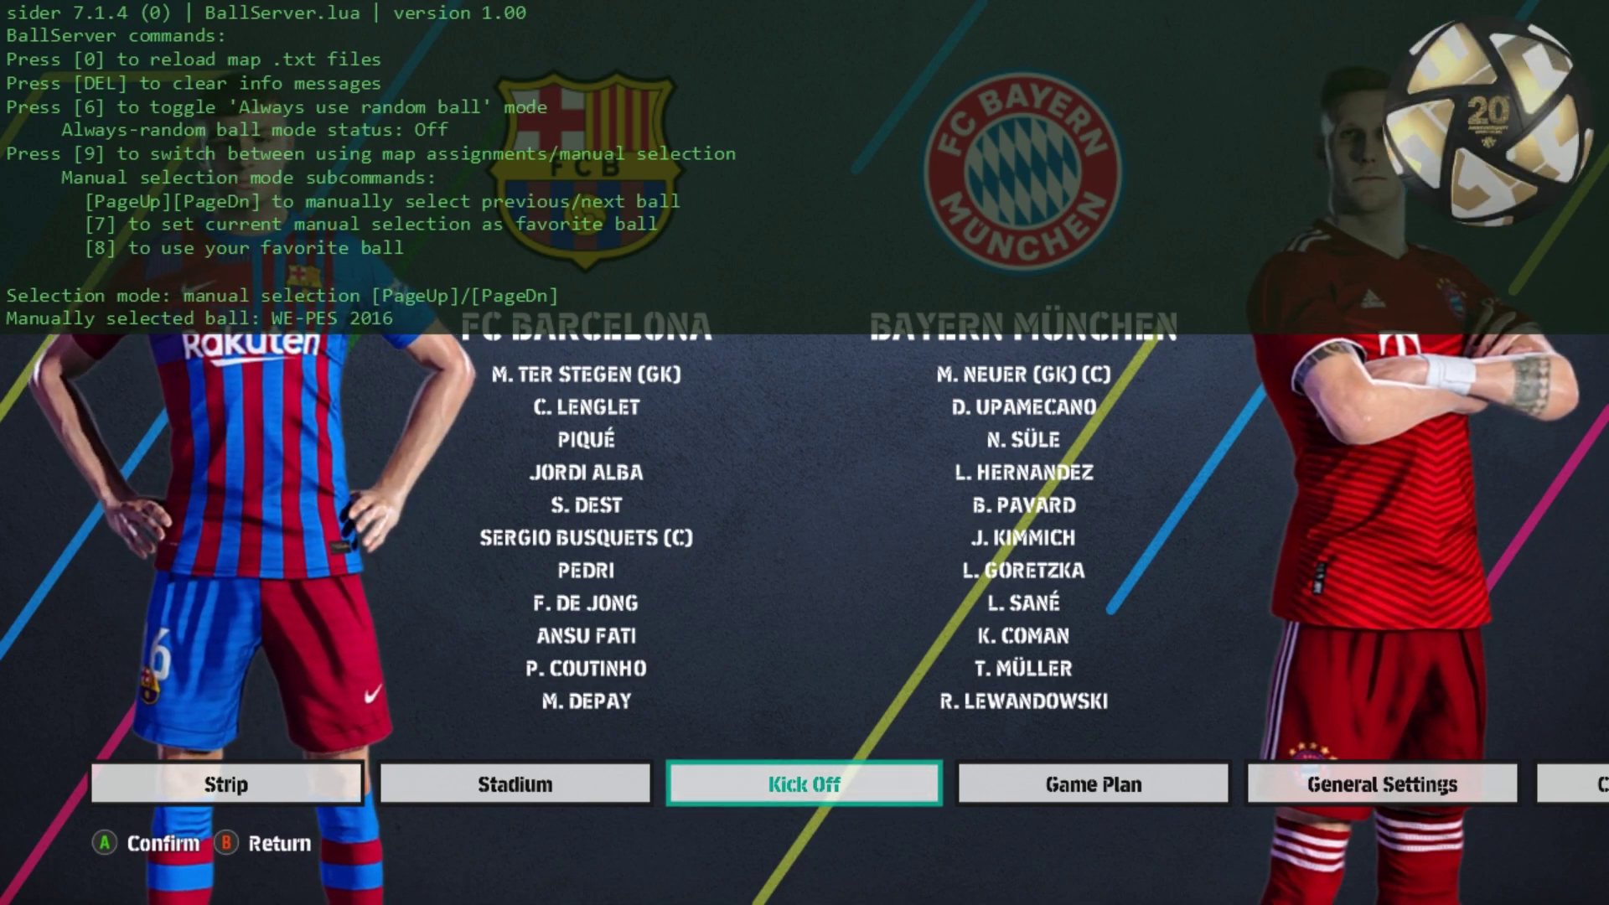
{"action": "key", "text": "Page_Up"}
{"action": "key", "text": "Page_Up"}
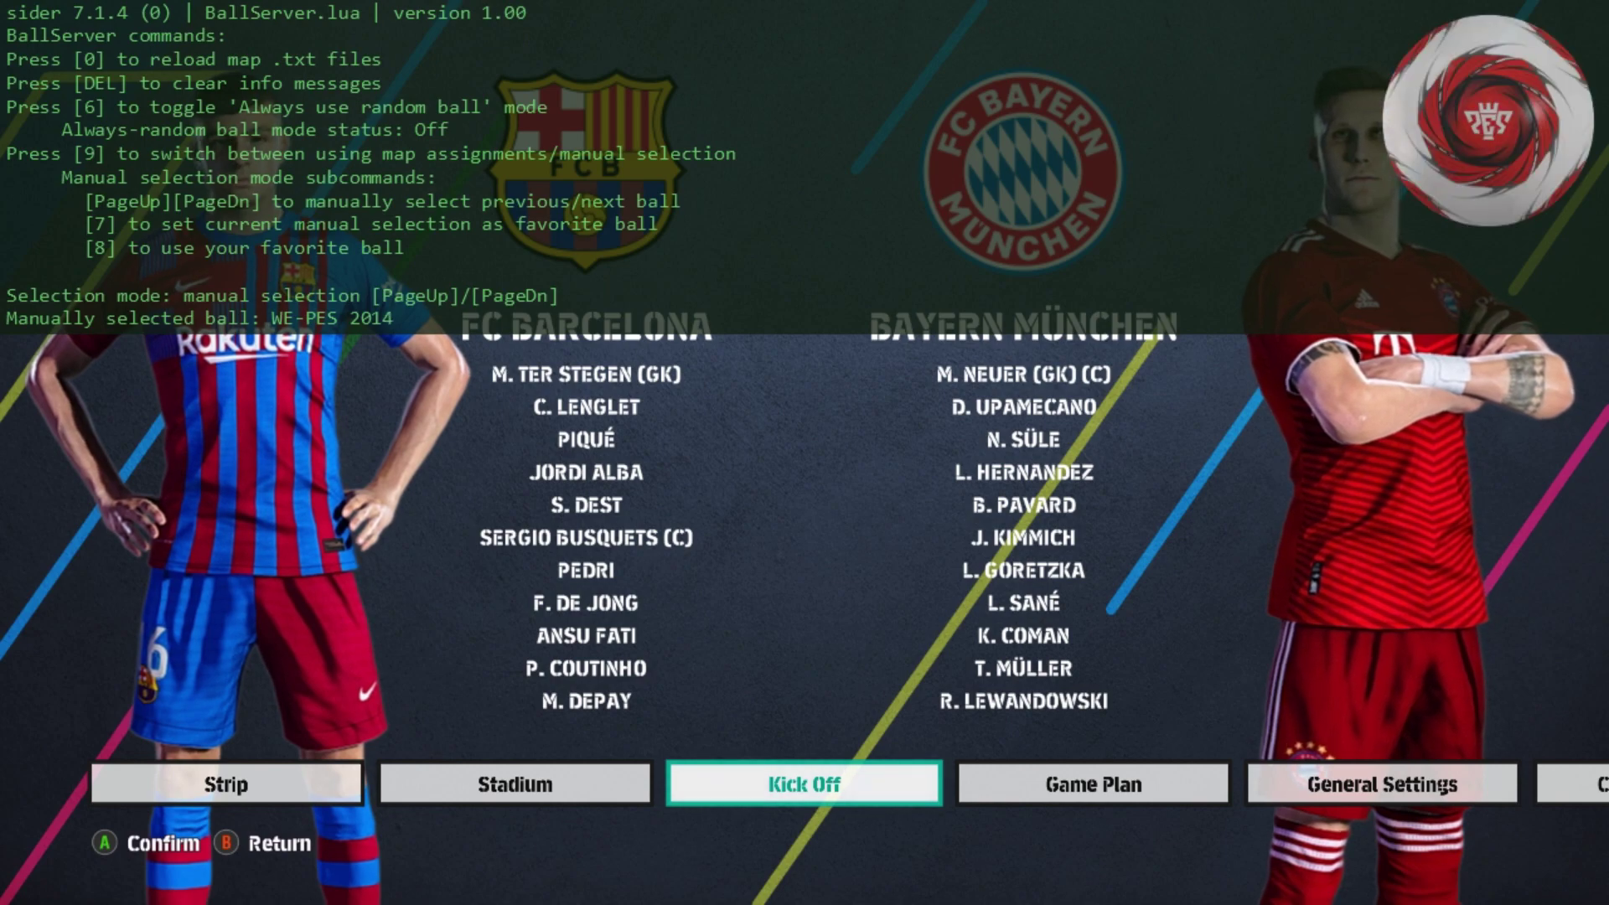
{"action": "key", "text": "Page_Up"}
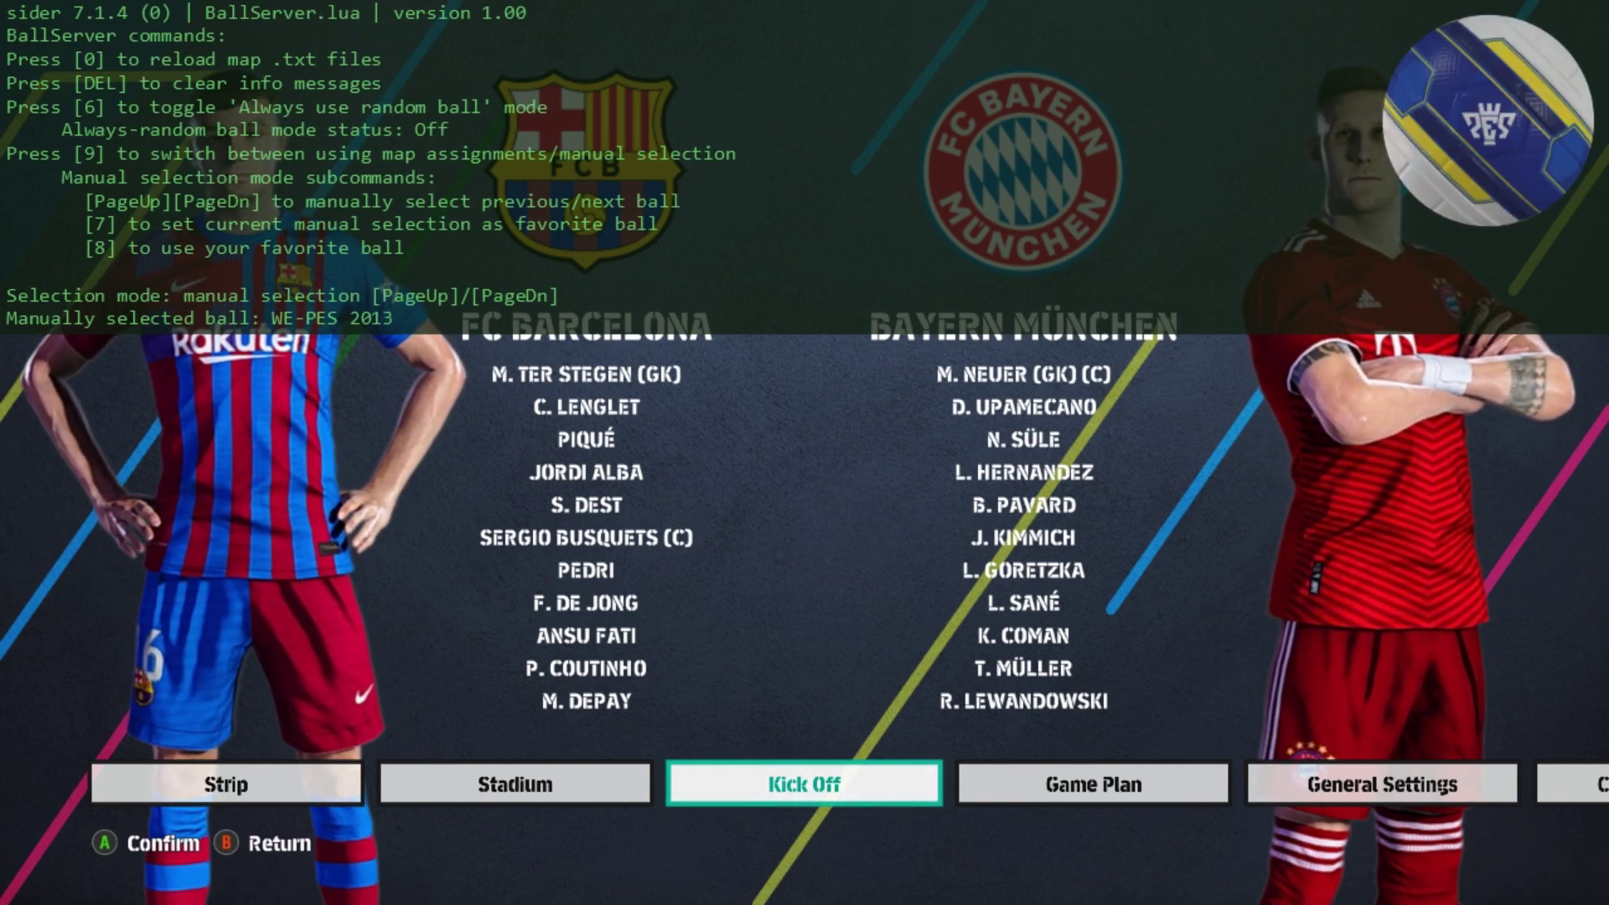
{"action": "key", "text": "Page_Up"}
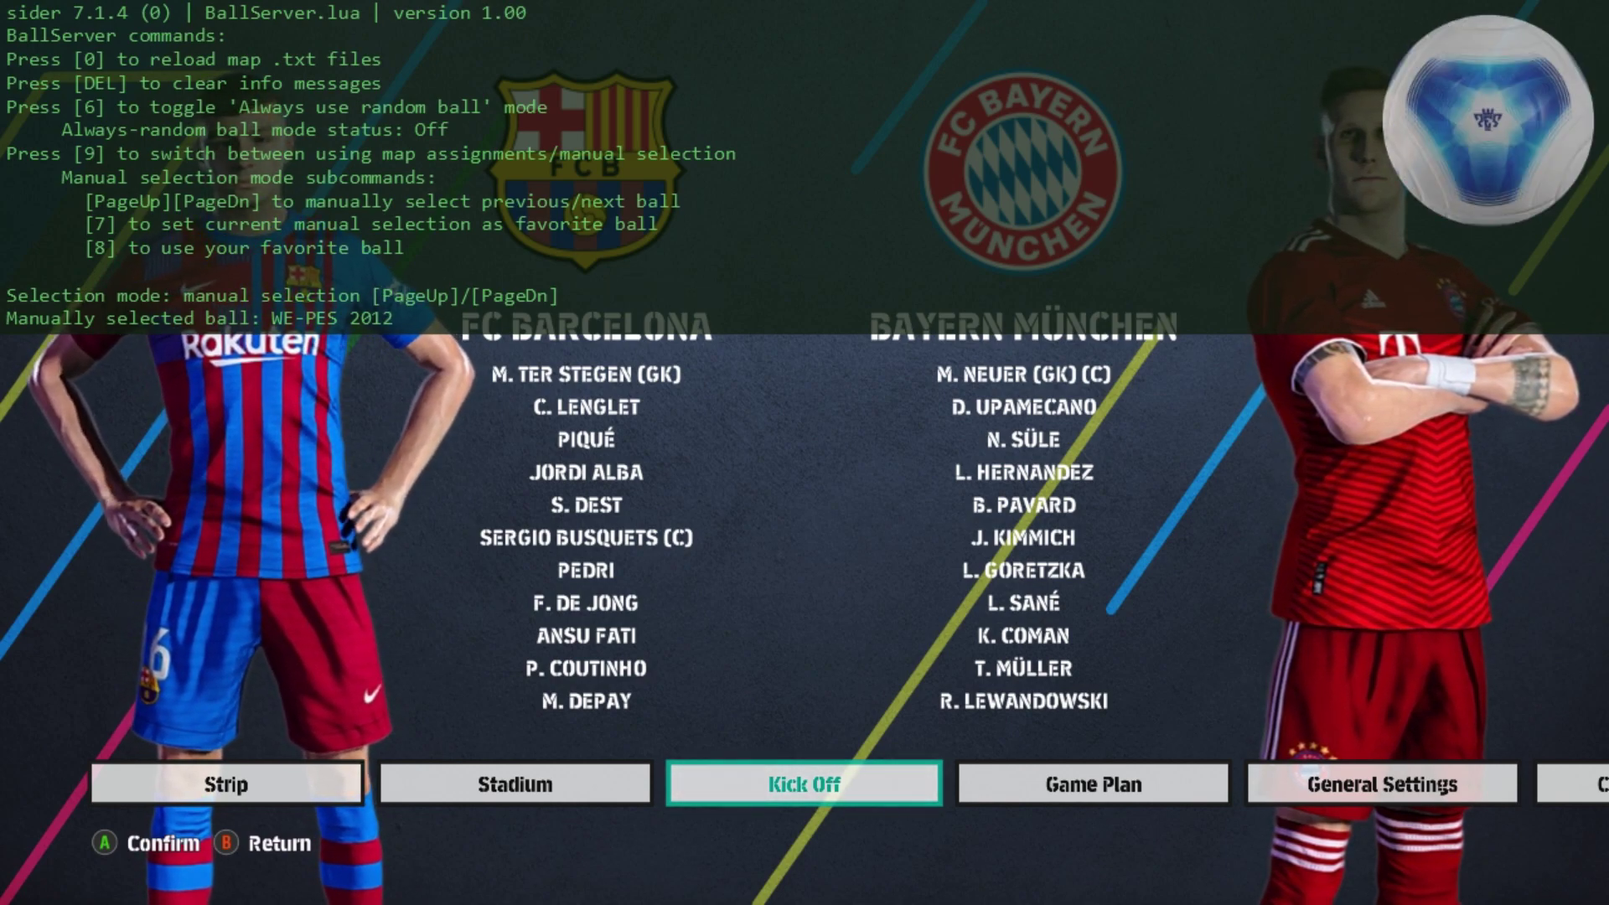
Browse the BallServer balls backward from WE-PES 2012, through the Voit, Uniforia, Umbro and Uhlsport balls, to UEFA Europa League KO 19-20
{"action": "key", "text": "Page_Up"}
{"action": "key", "text": "Page_Up"}
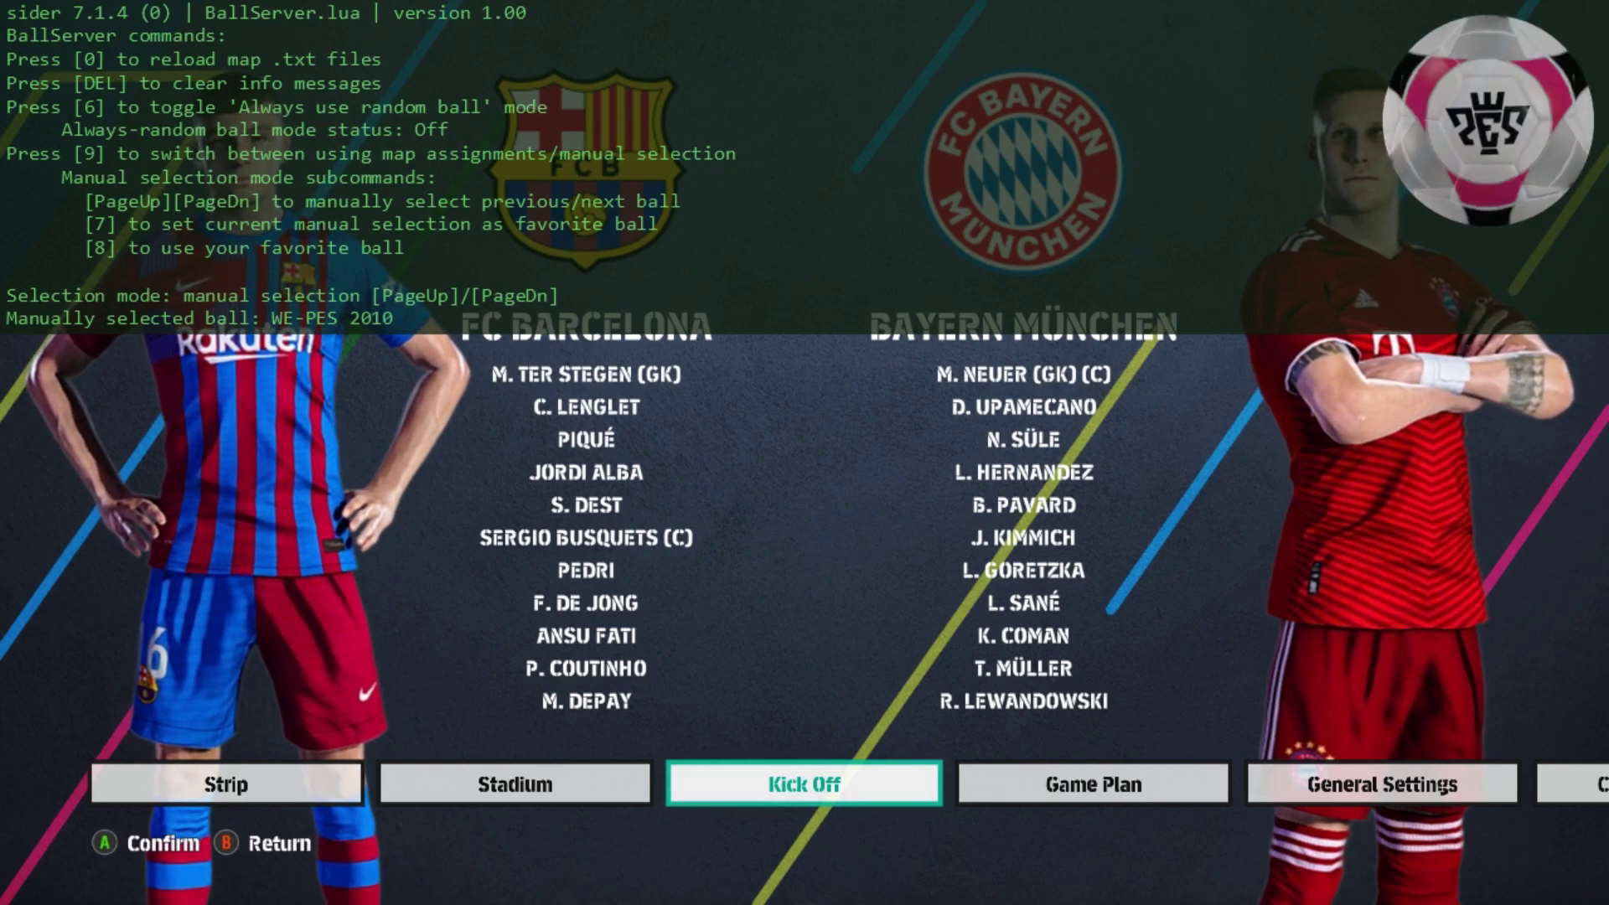
{"action": "key", "text": "Page_Up"}
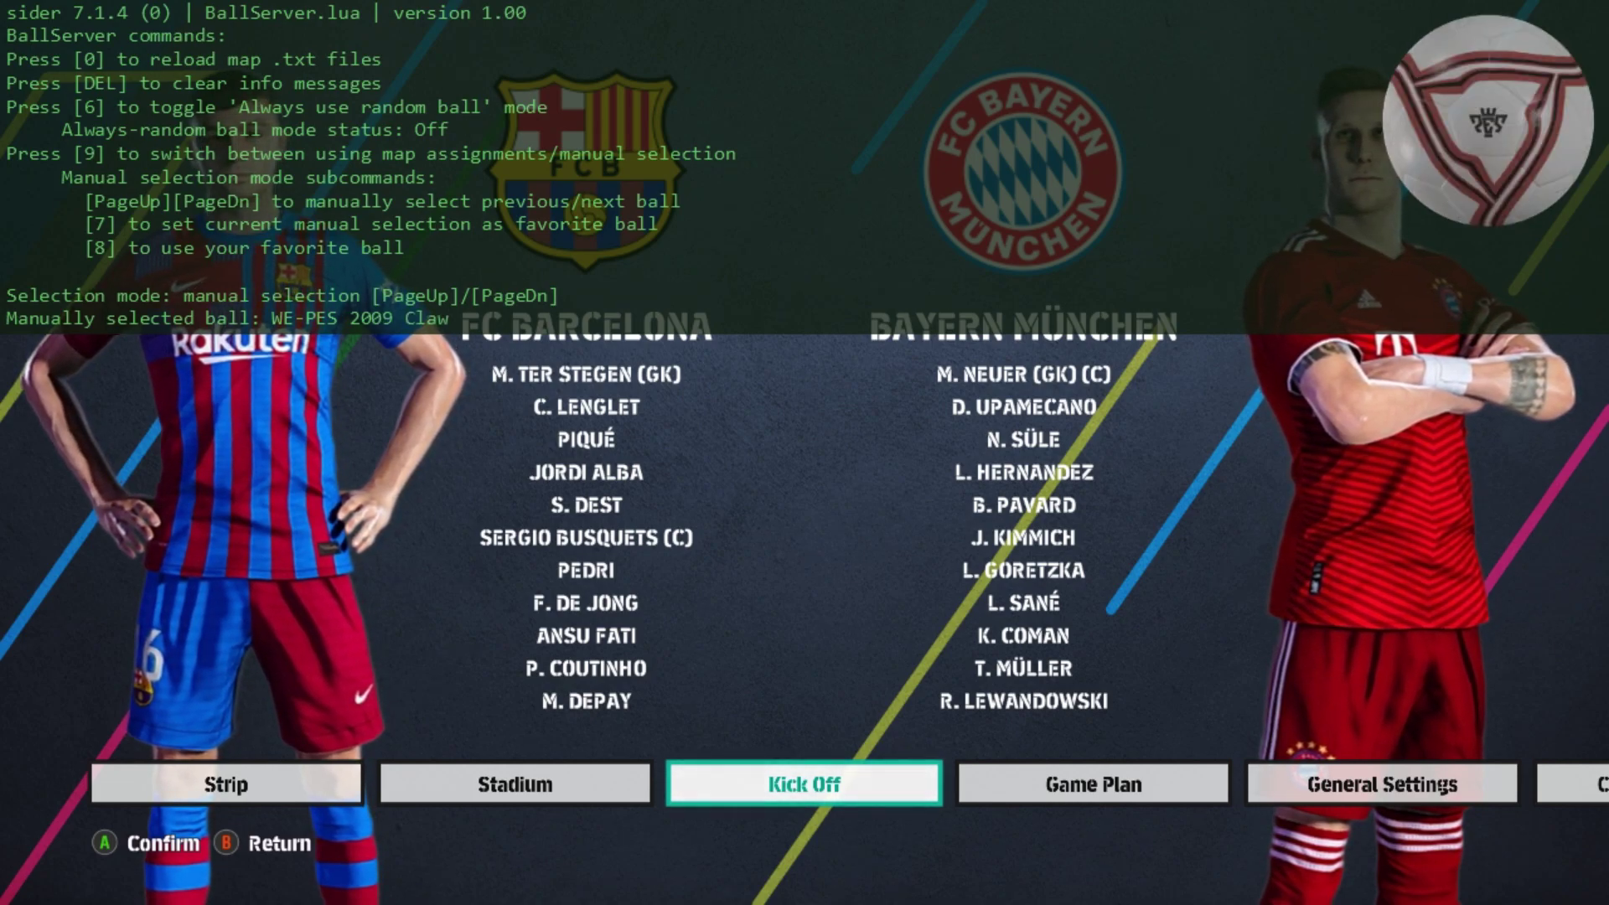
{"action": "key", "text": "Page_Up"}
{"action": "key", "text": "Page_Up"}
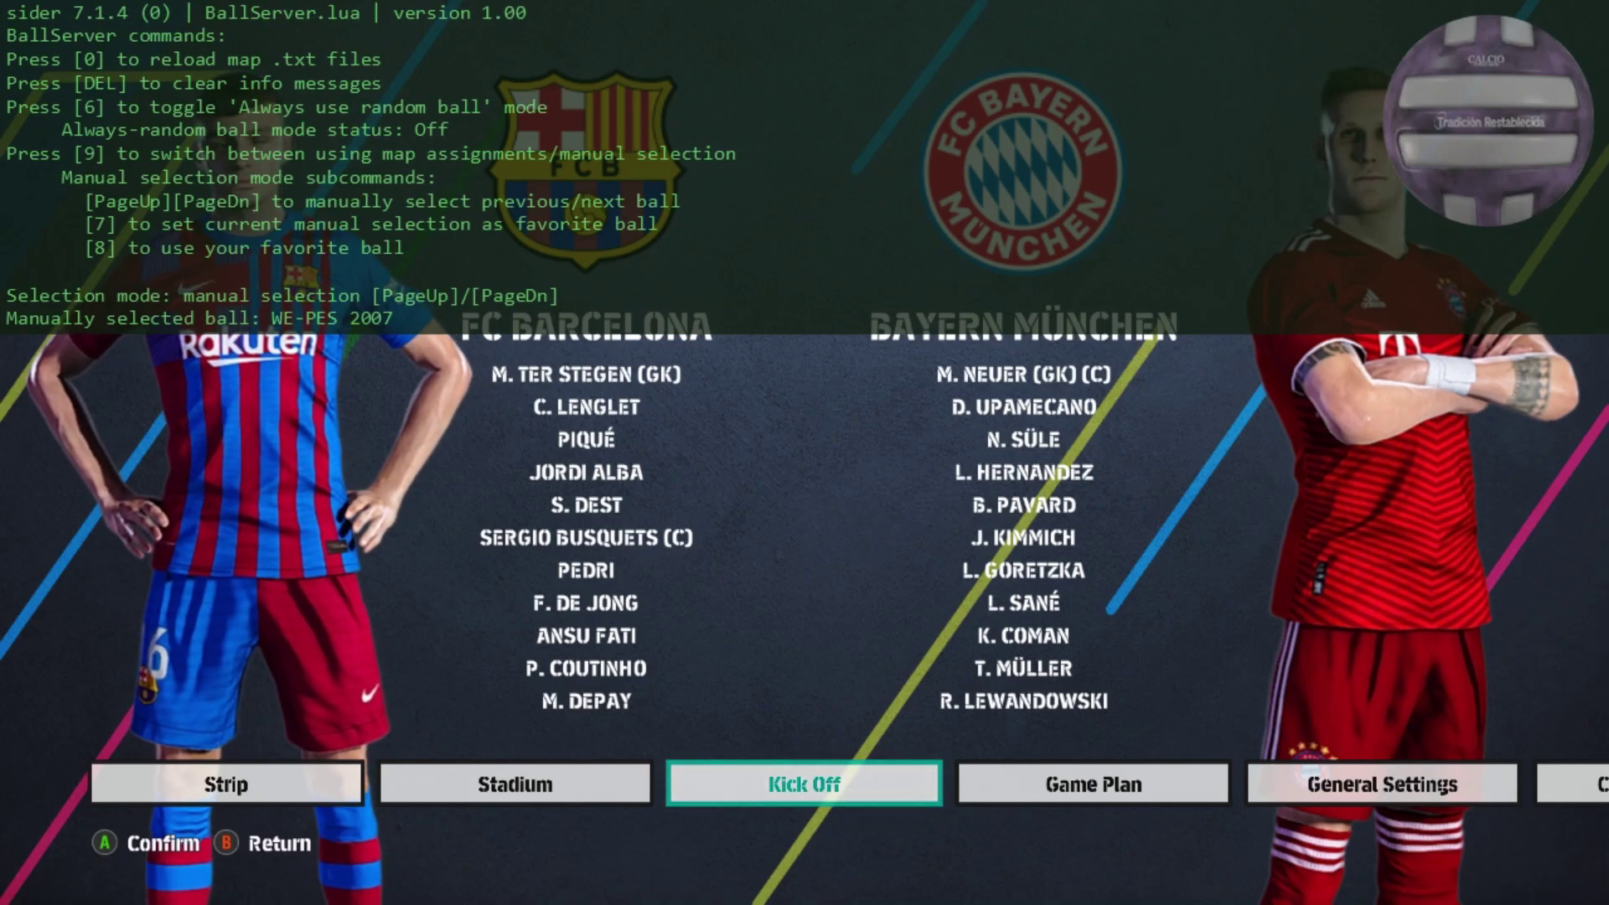
{"action": "key", "text": "Page_Up"}
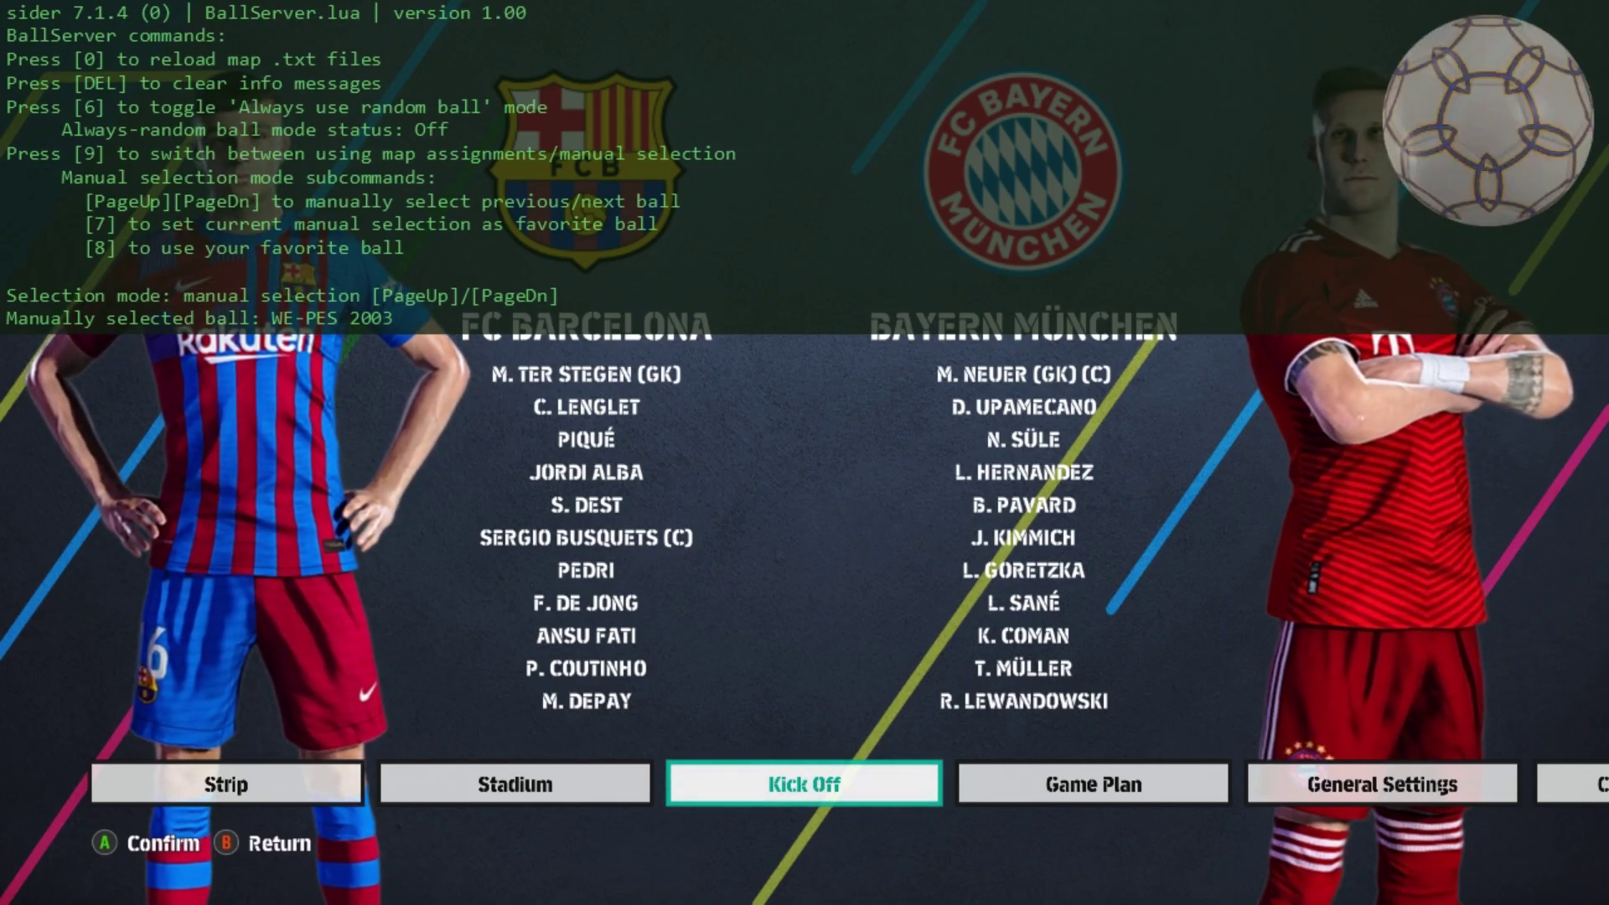
{"action": "key", "text": "Page_Up"}
{"action": "key", "text": "Page_Up"}
{"action": "key", "text": "Page_Up"}
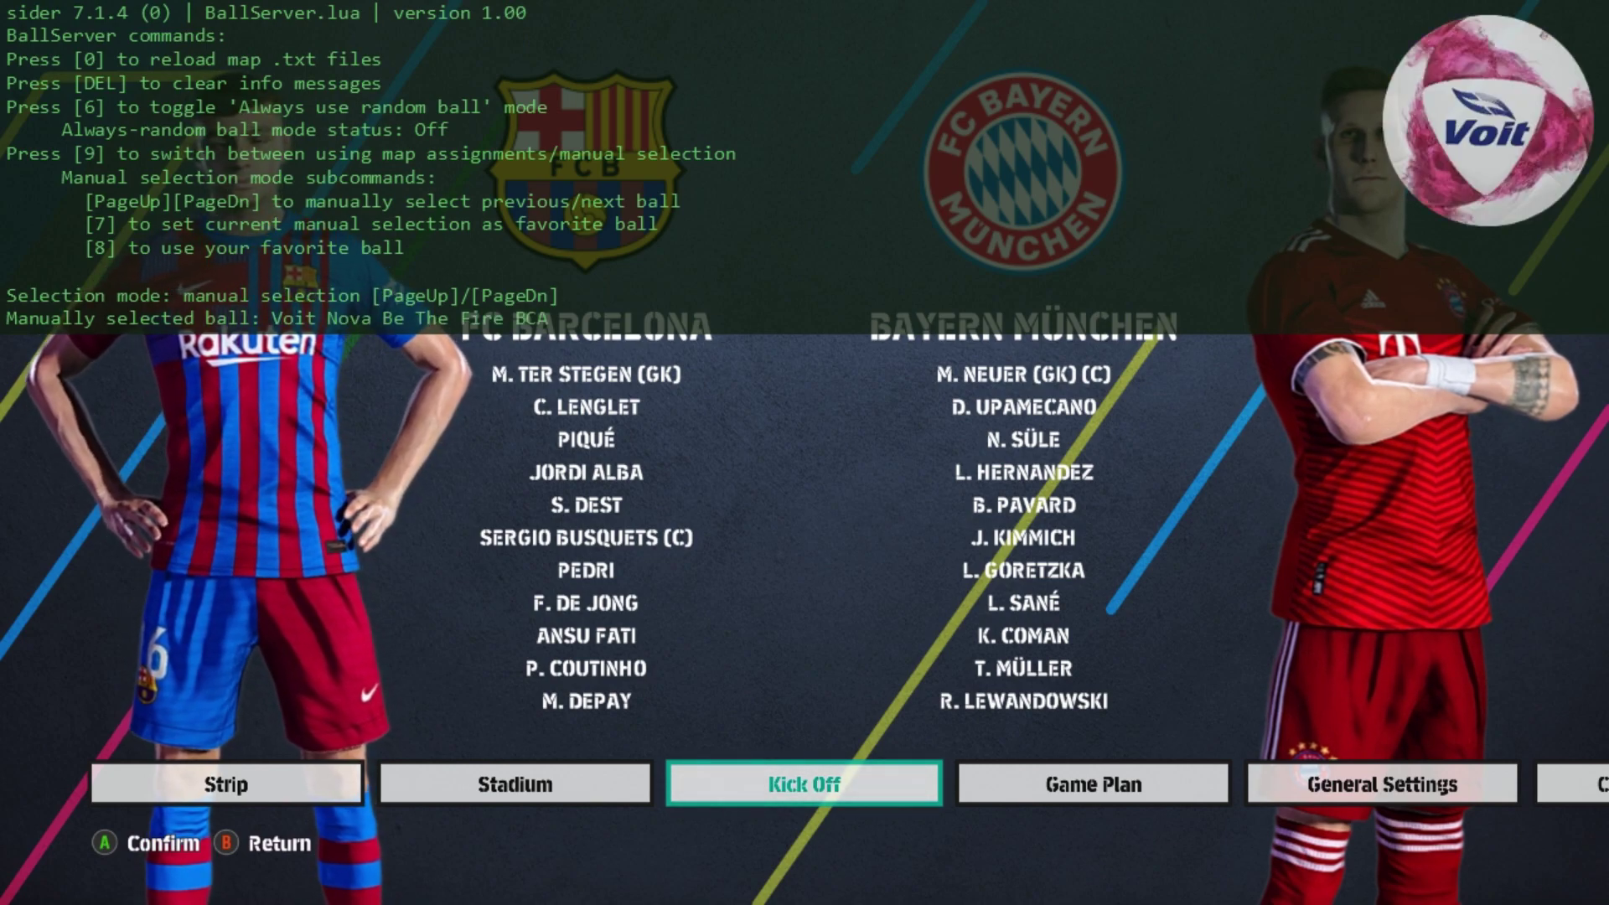
{"action": "key", "text": "Page_Up"}
{"action": "key", "text": "Page_Up"}
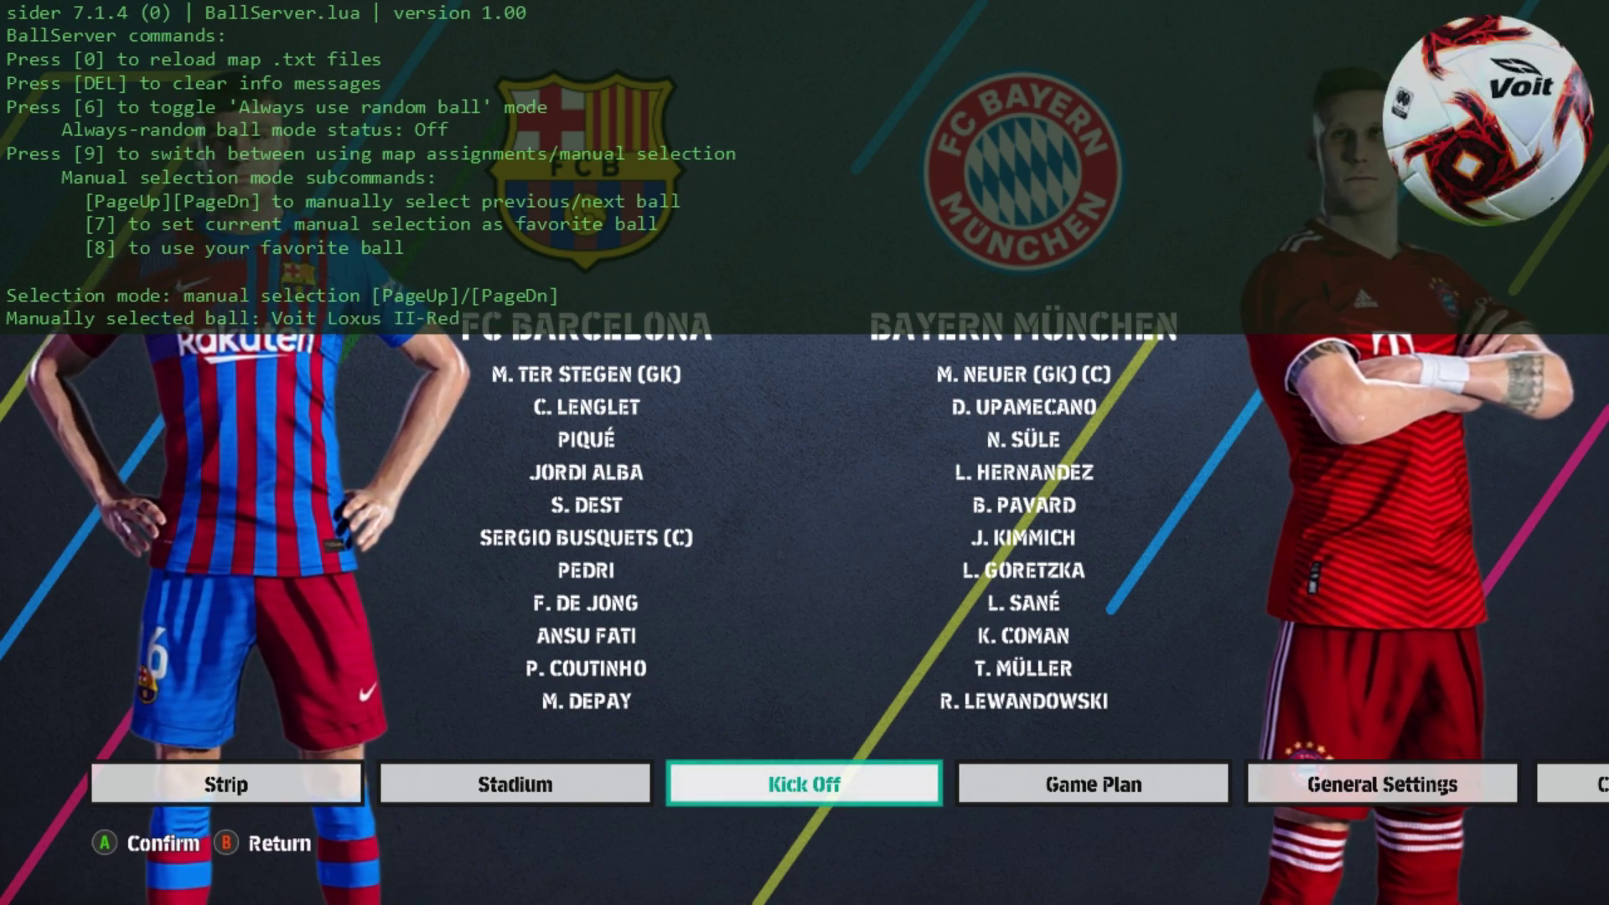
{"action": "key", "text": "Page_Up"}
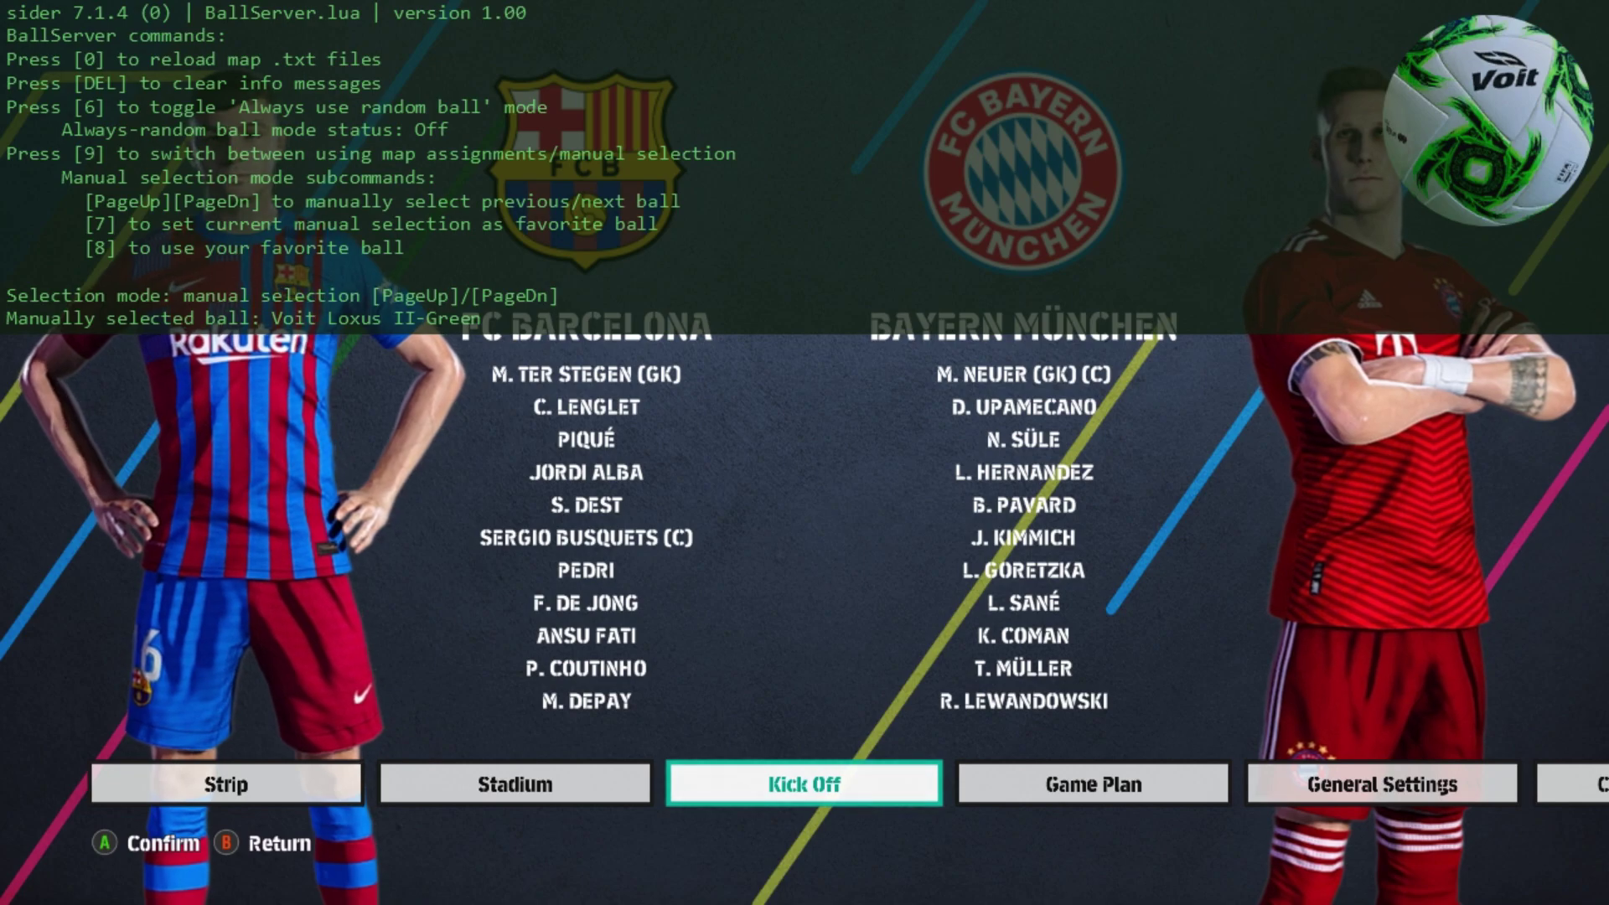
{"action": "key", "text": "Page_Up"}
{"action": "key", "text": "Page_Up"}
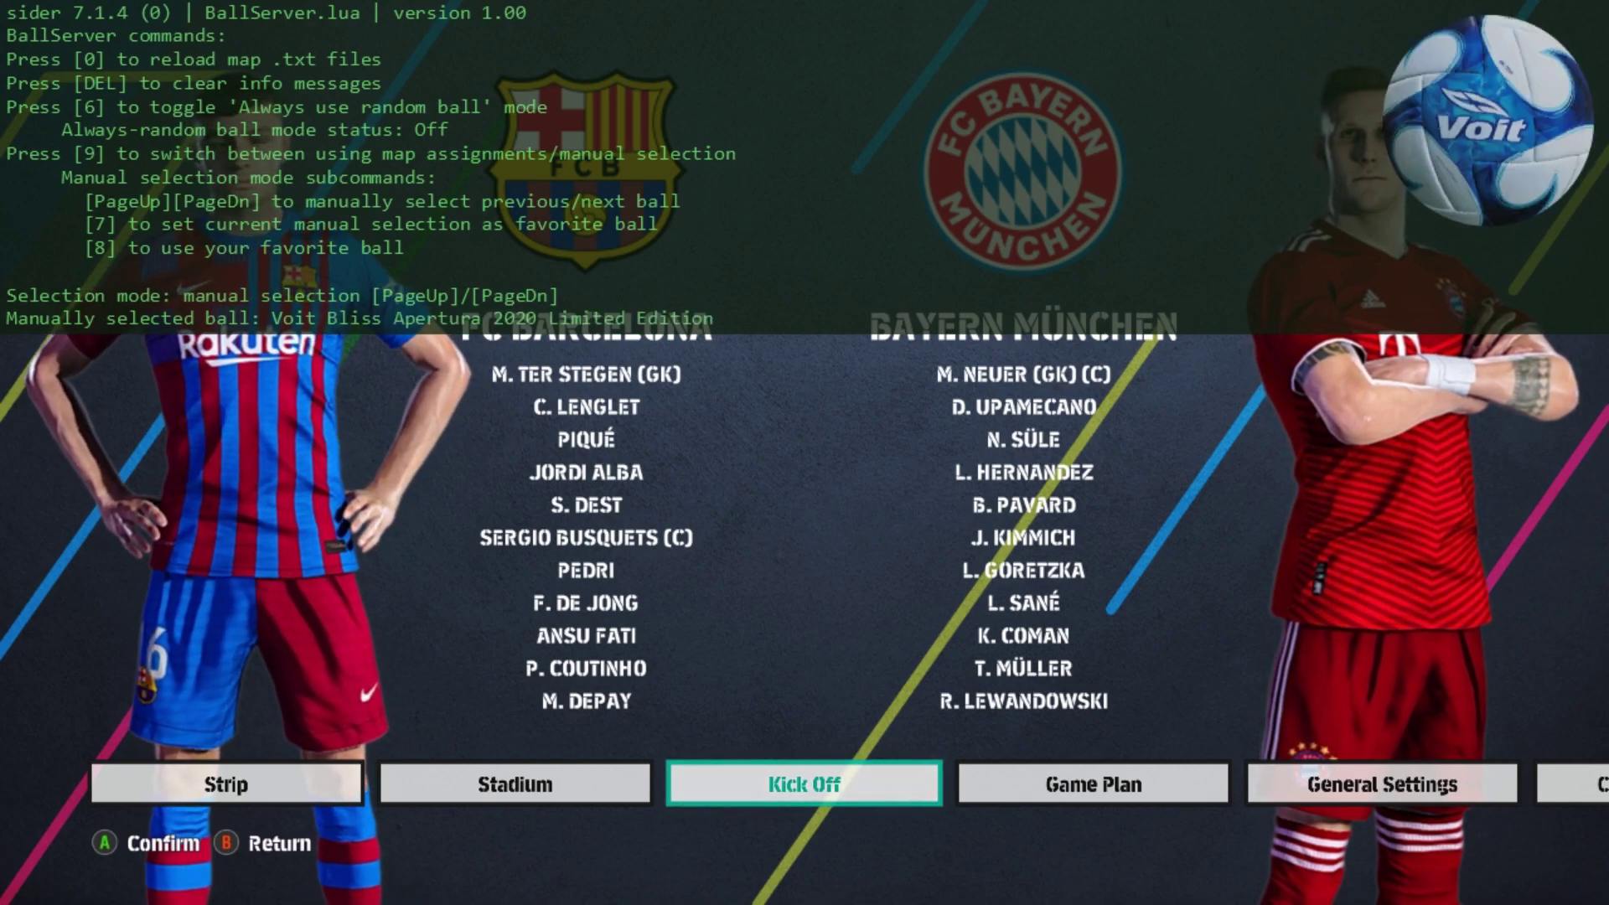
{"action": "key", "text": "Page_Up"}
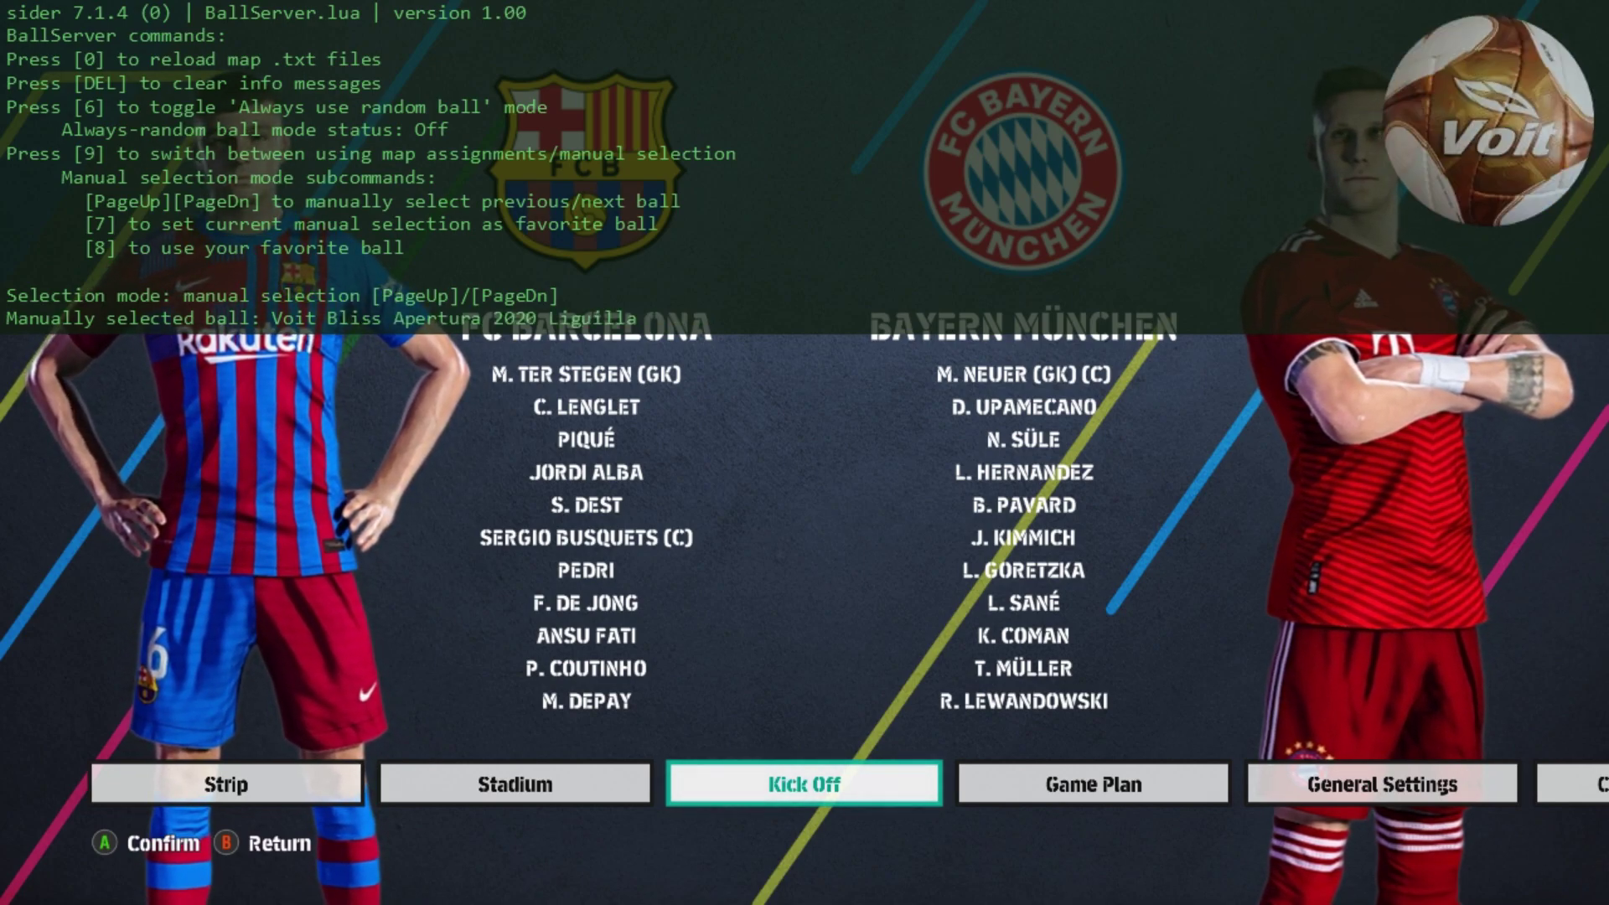
{"action": "key", "text": "Page_Up"}
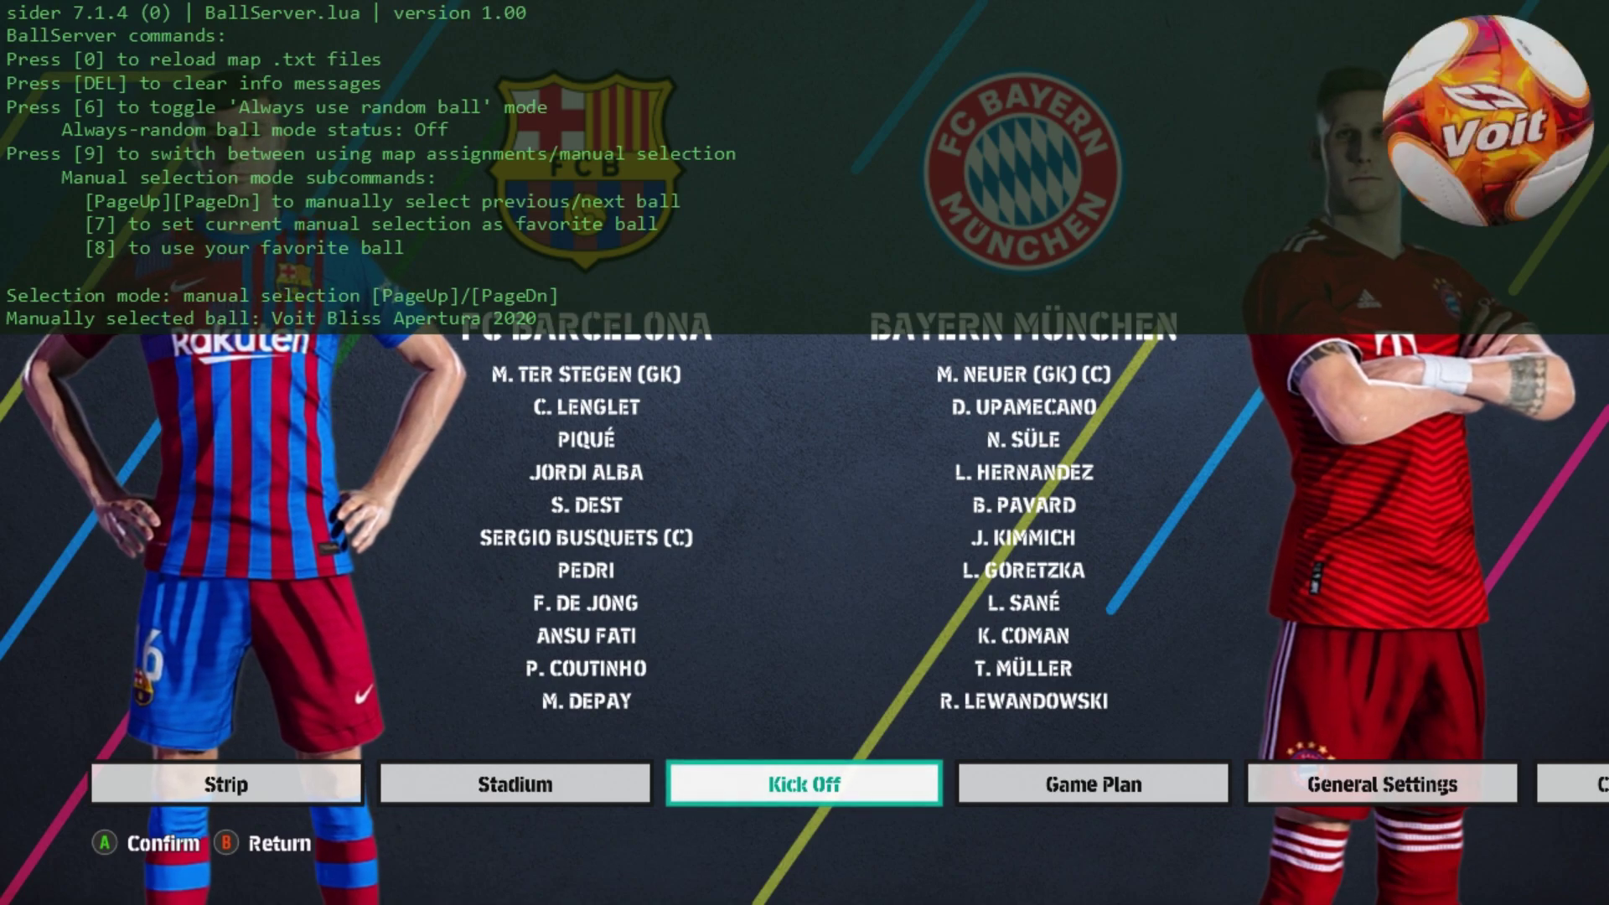
{"action": "key", "text": "Page_Up"}
{"action": "key", "text": "Page_Up"}
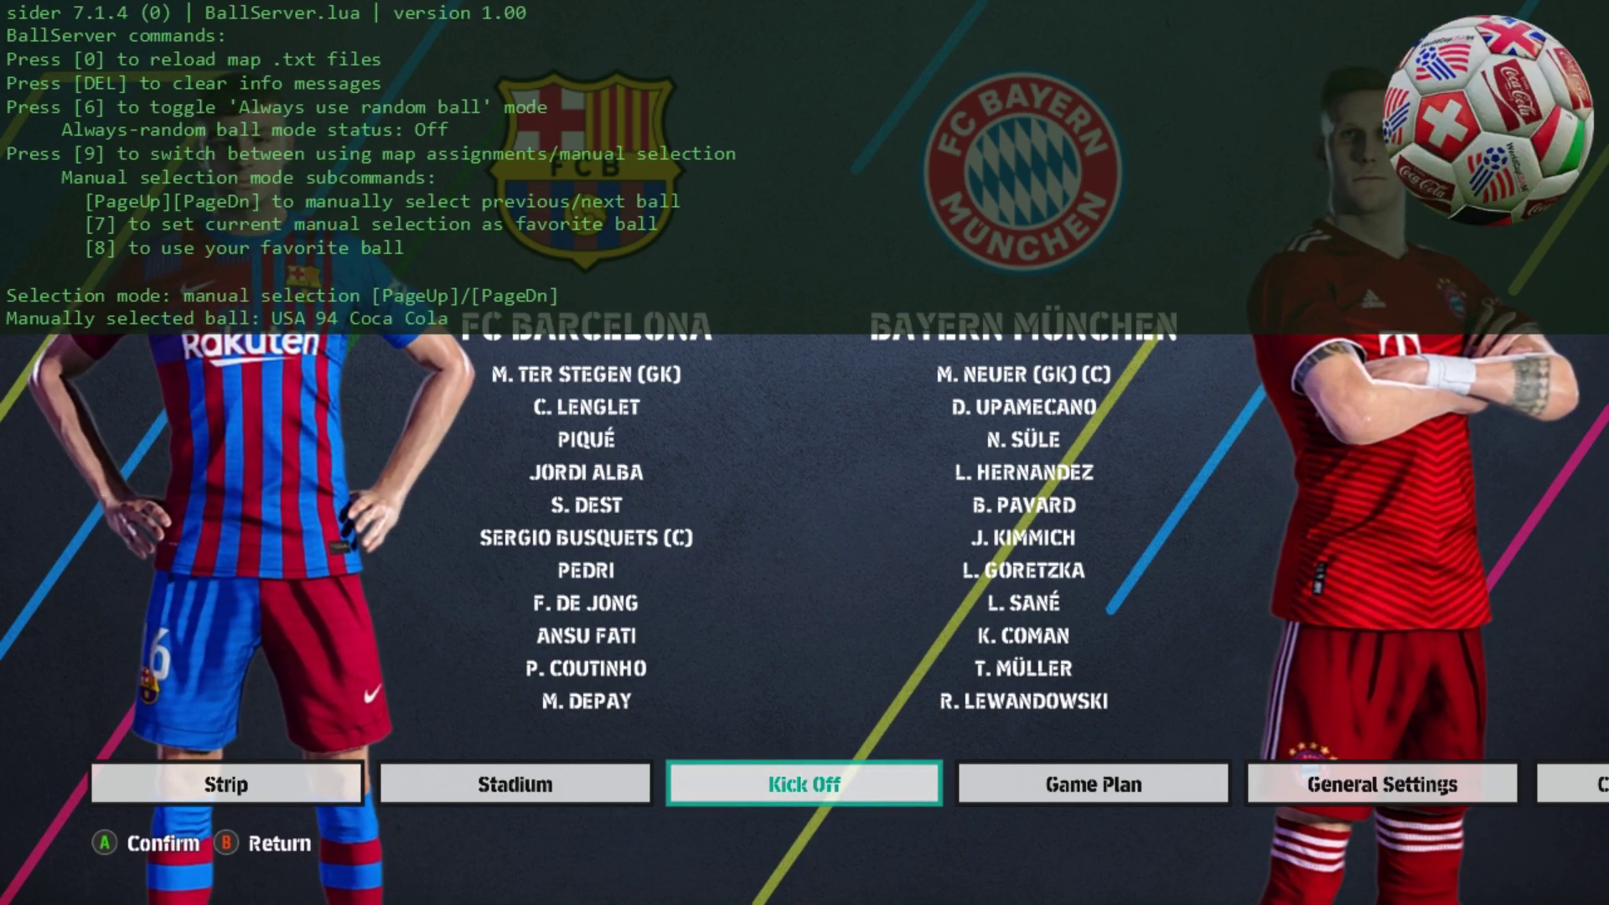
{"action": "key", "text": "Page_Up"}
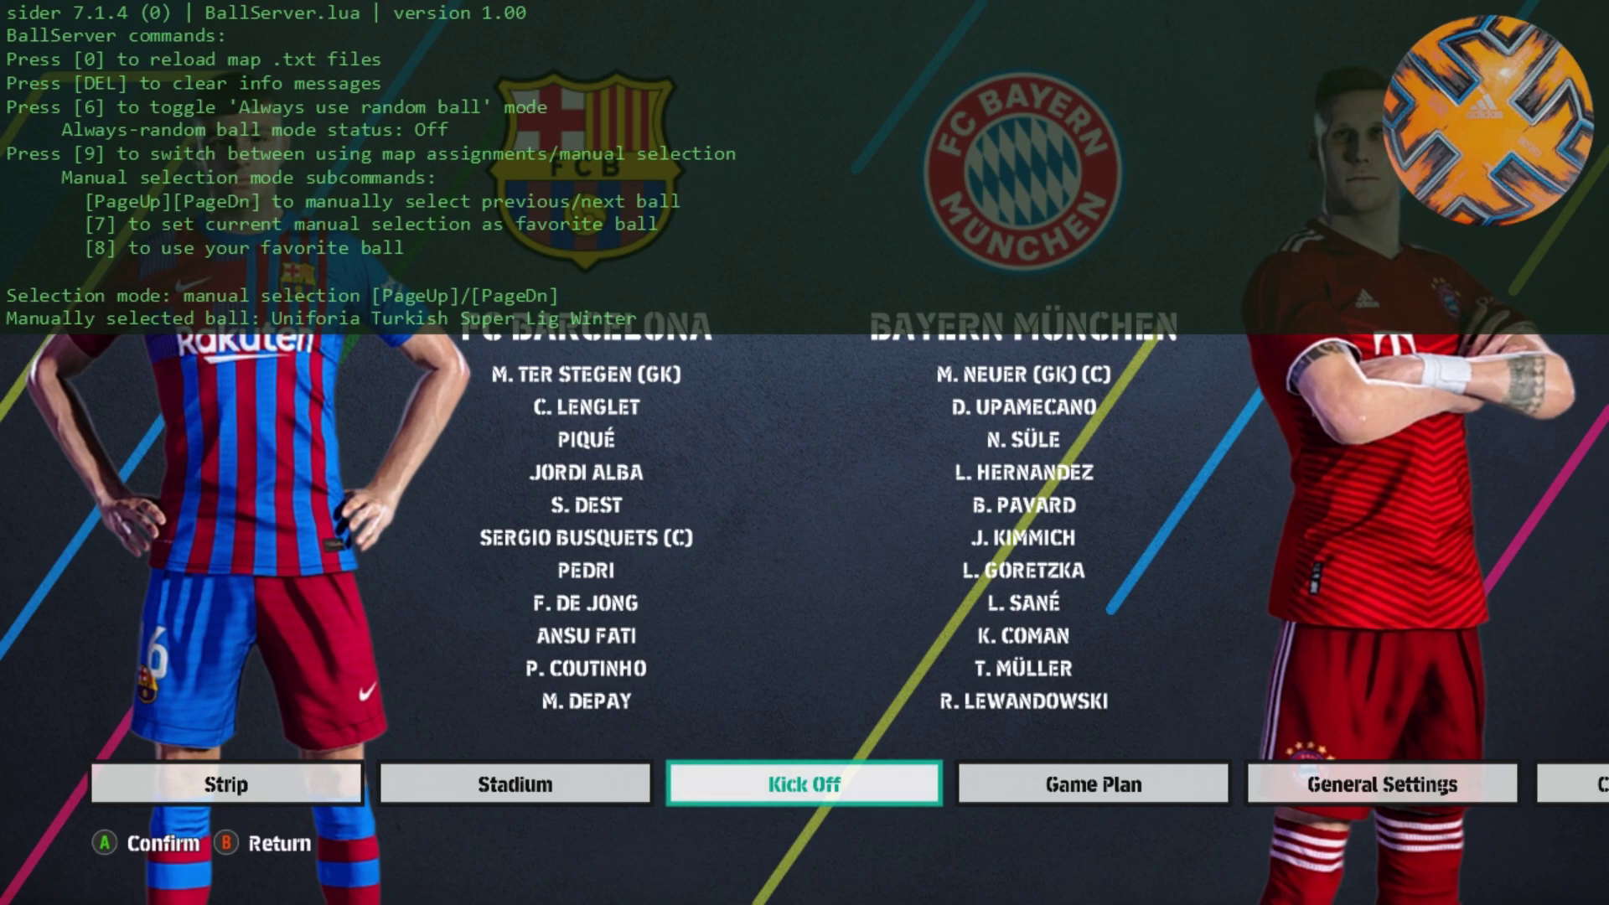
{"action": "key", "text": "Page_Up"}
{"action": "key", "text": "Page_Up"}
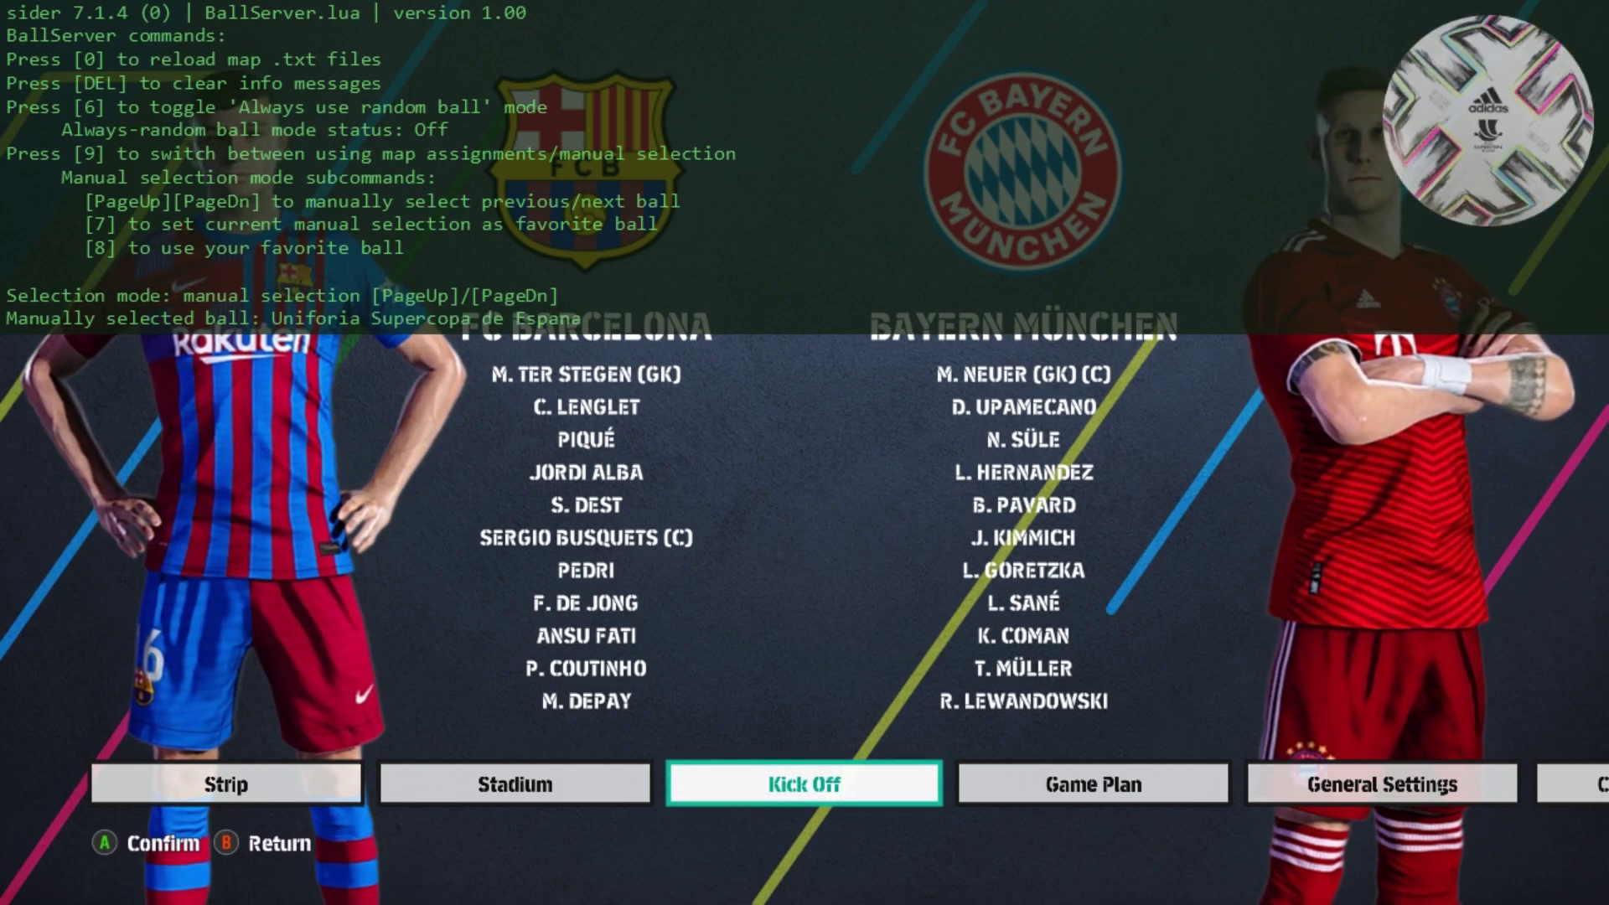
{"action": "key", "text": "Page_Up"}
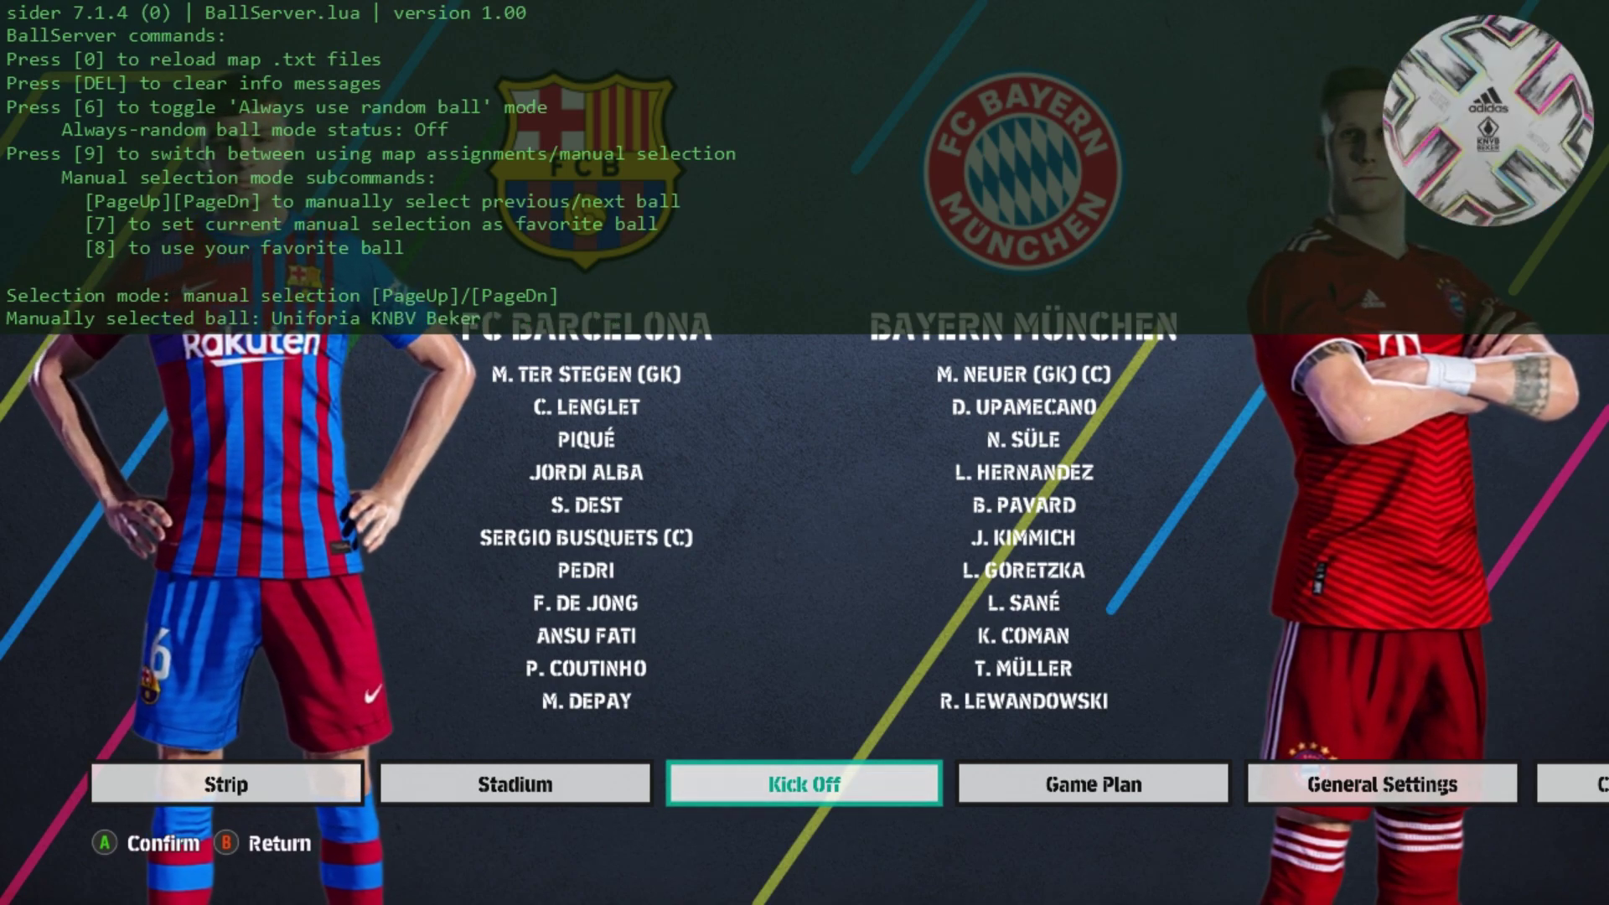
{"action": "key", "text": "Page_Up"}
{"action": "key", "text": "Page_Up"}
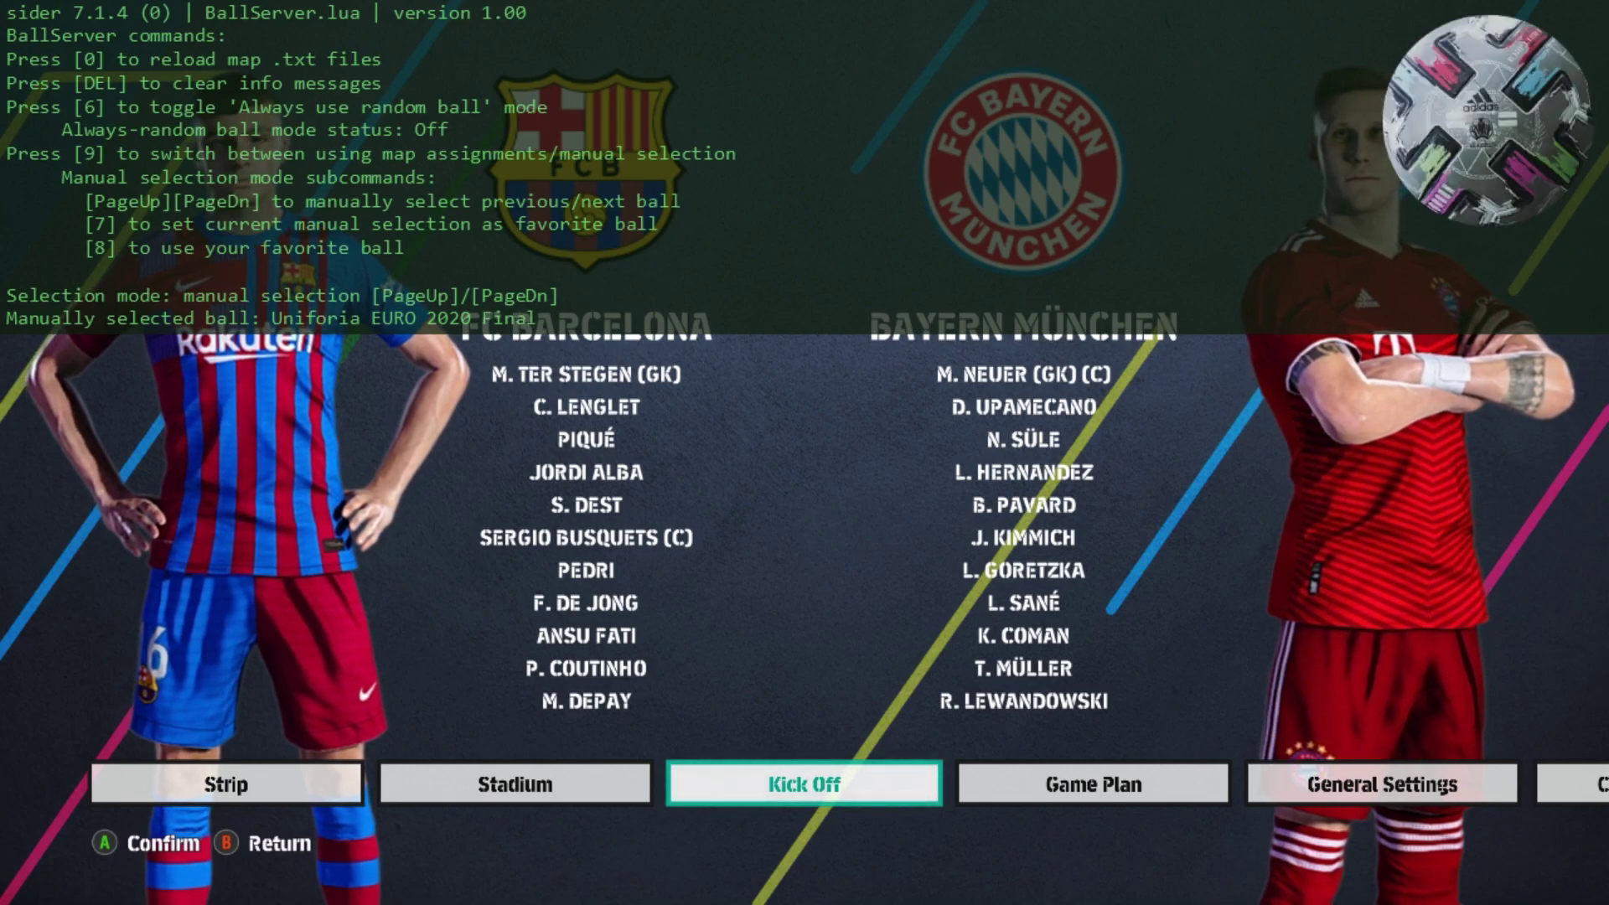
{"action": "key", "text": "Page_Up"}
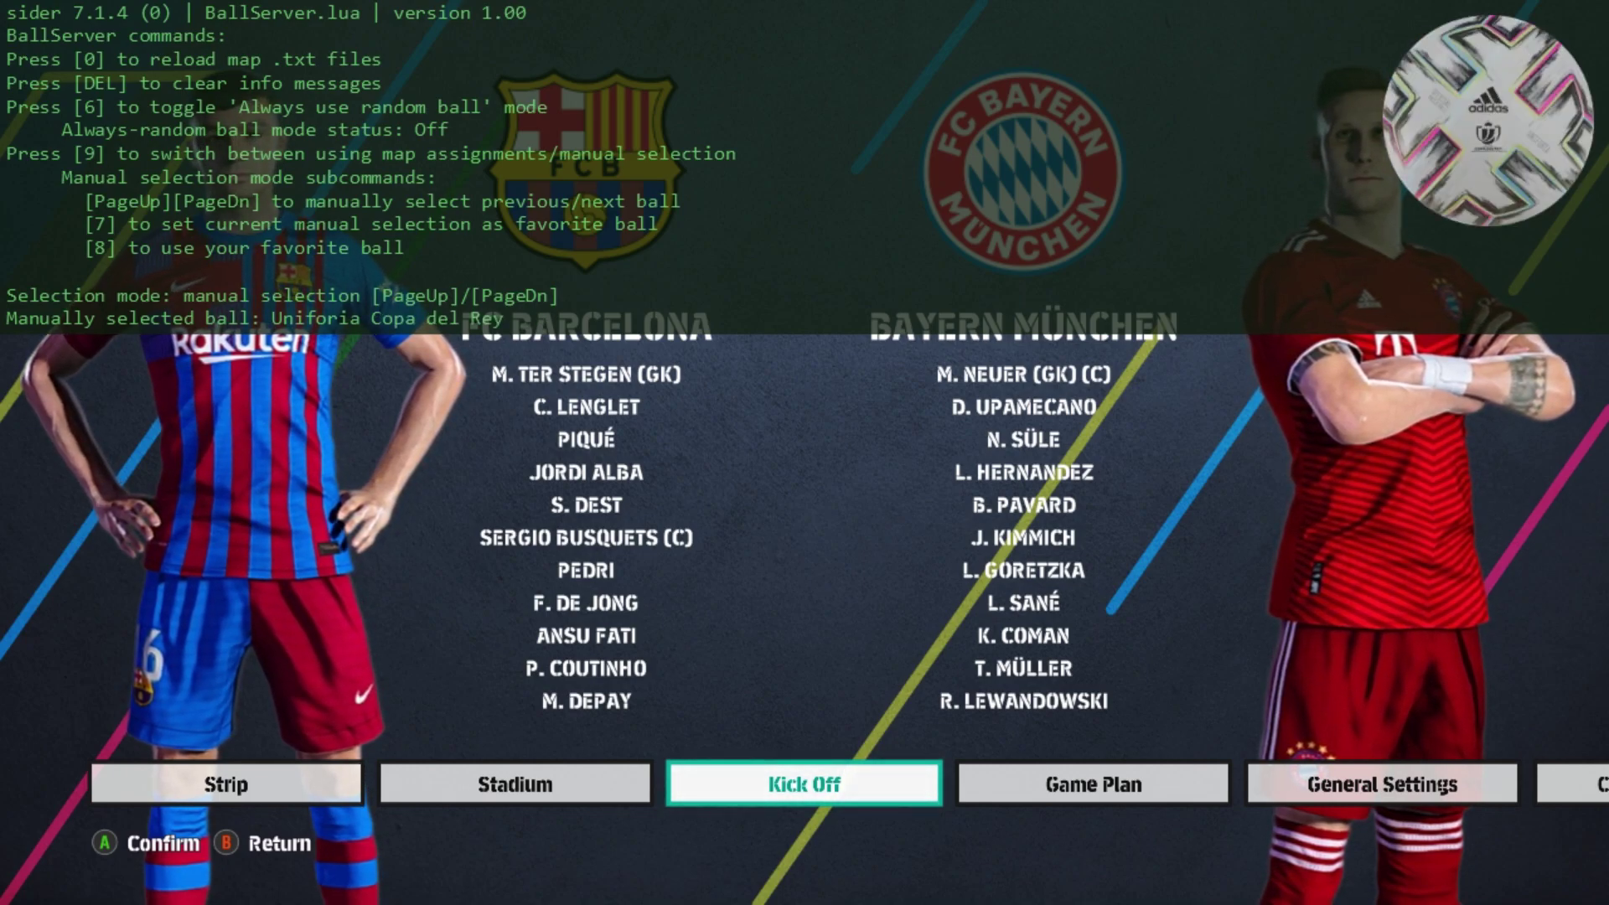
{"action": "key", "text": "Page_Up"}
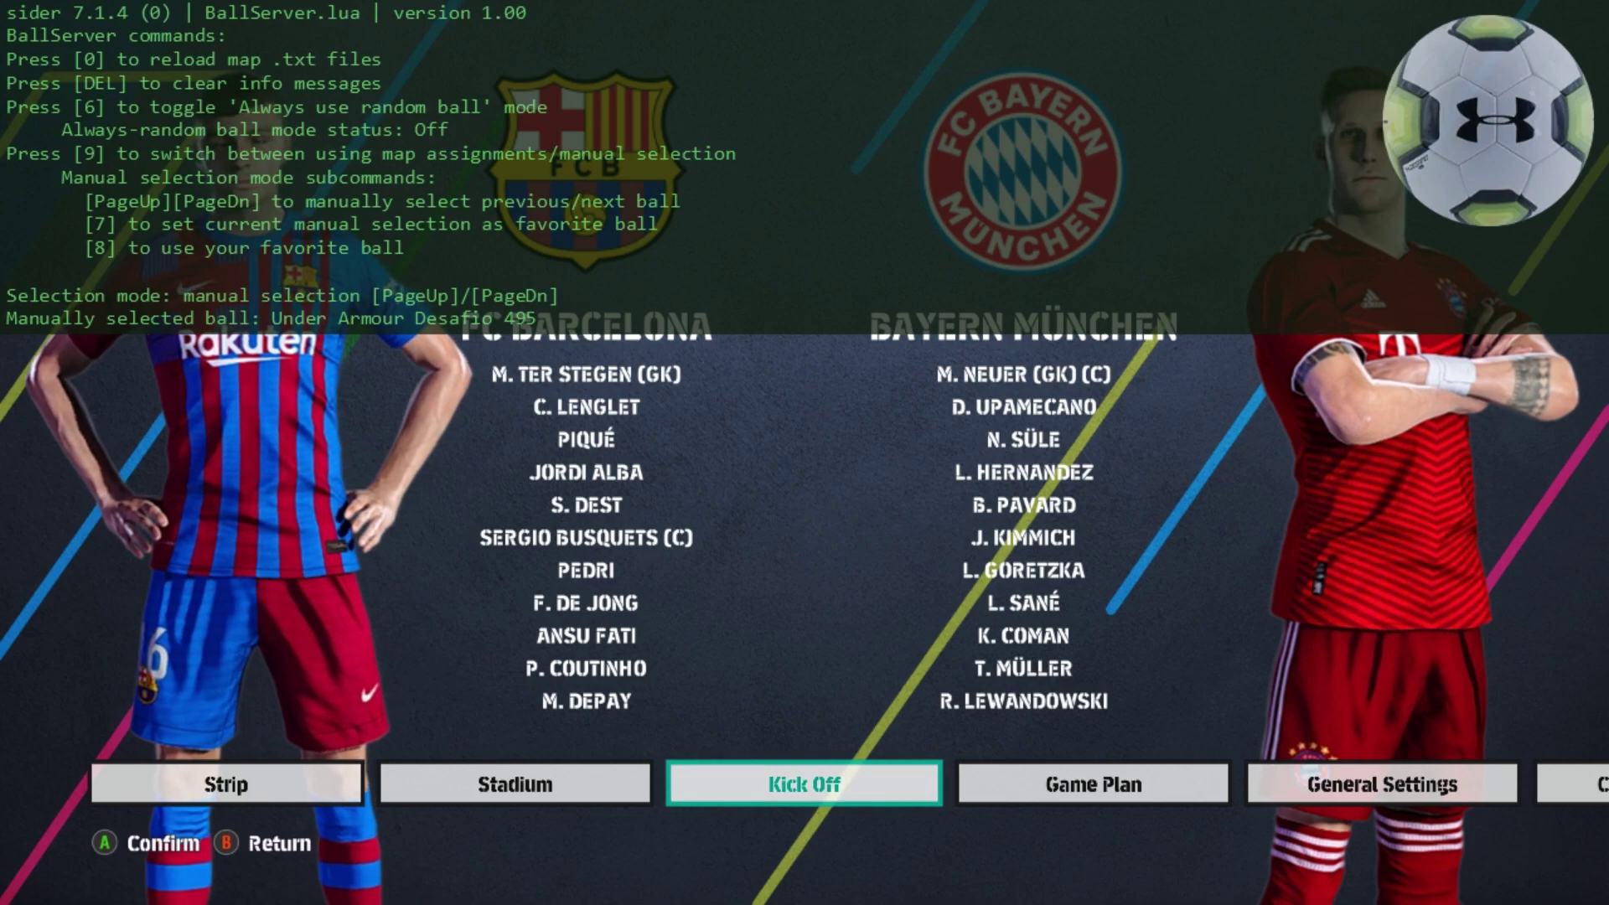
{"action": "key", "text": "Page_Up"}
{"action": "key", "text": "Page_Up"}
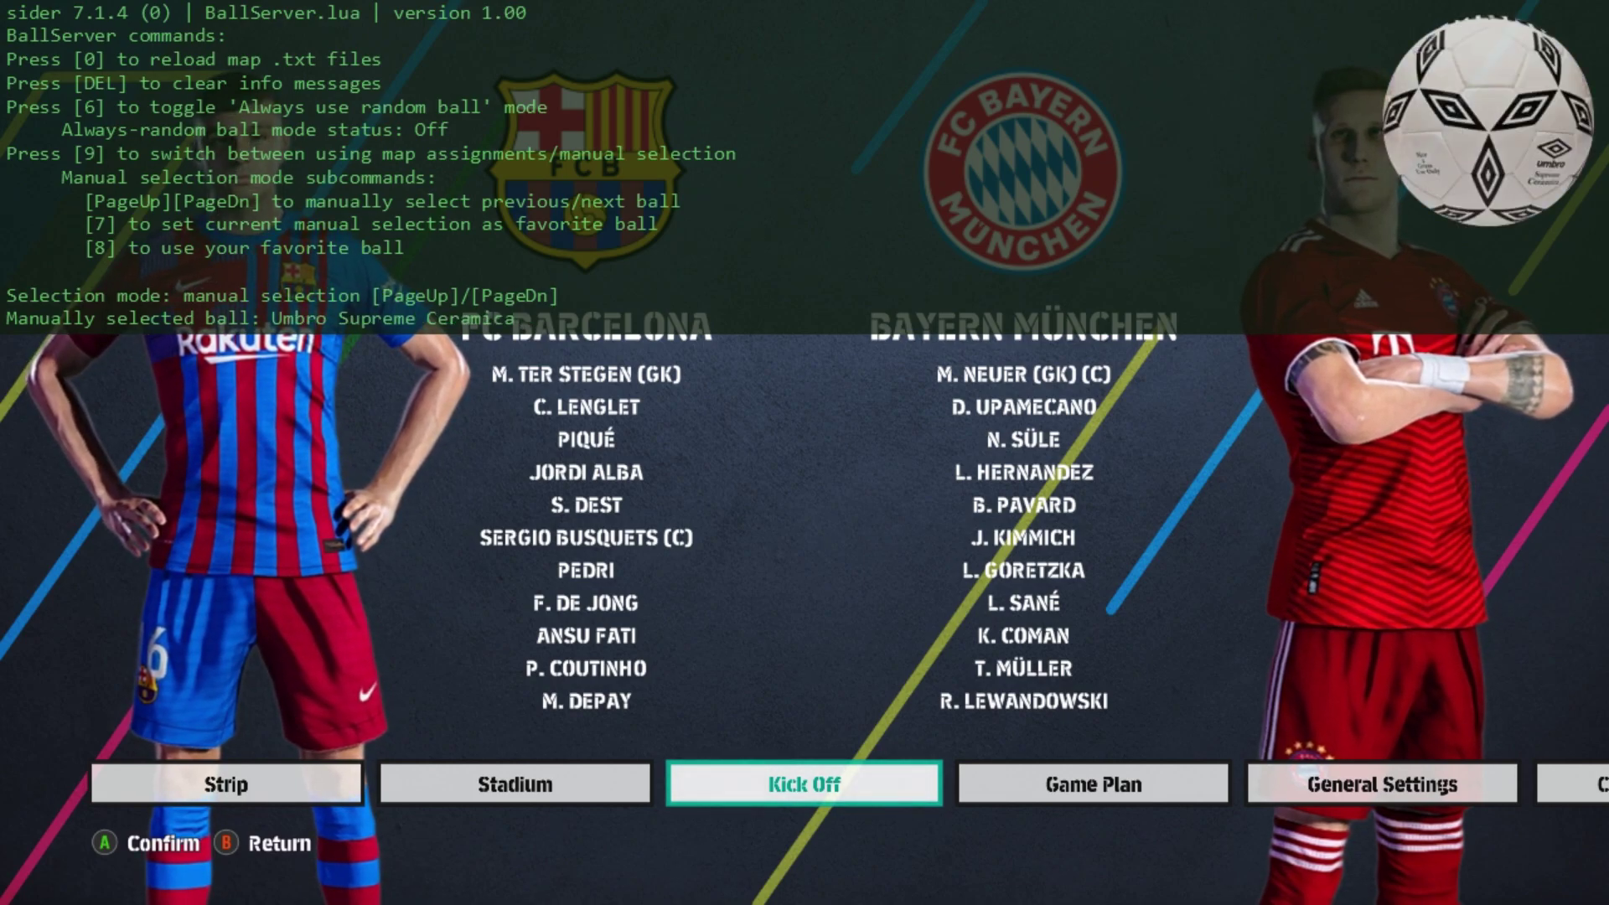
{"action": "key", "text": "Page_Up"}
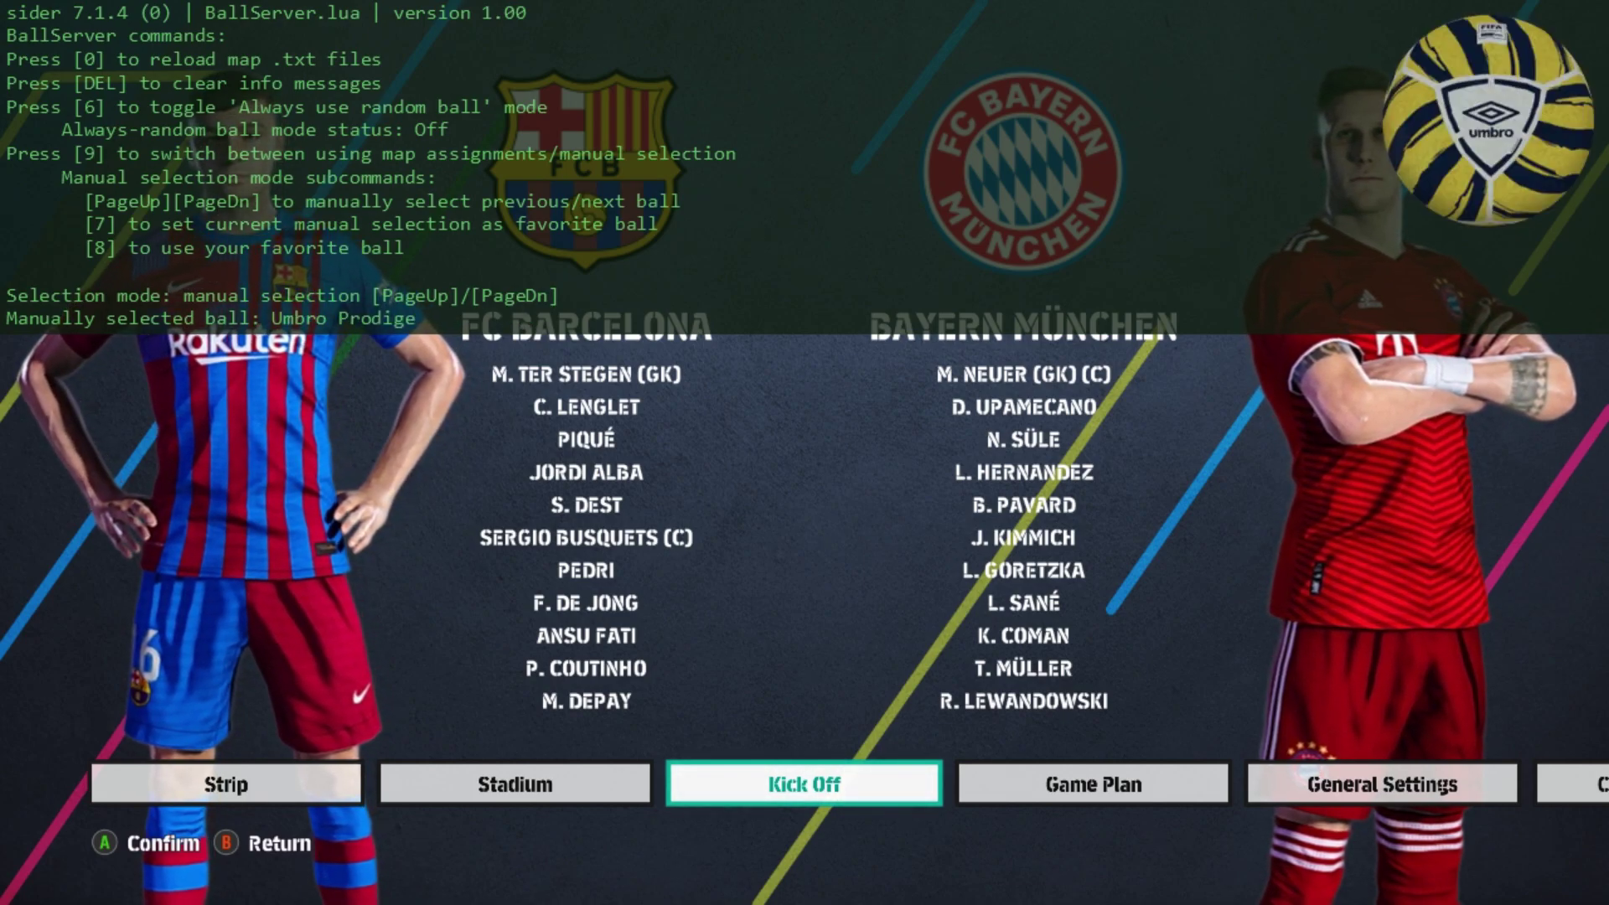
{"action": "key", "text": "Page_Up"}
{"action": "key", "text": "Page_Up"}
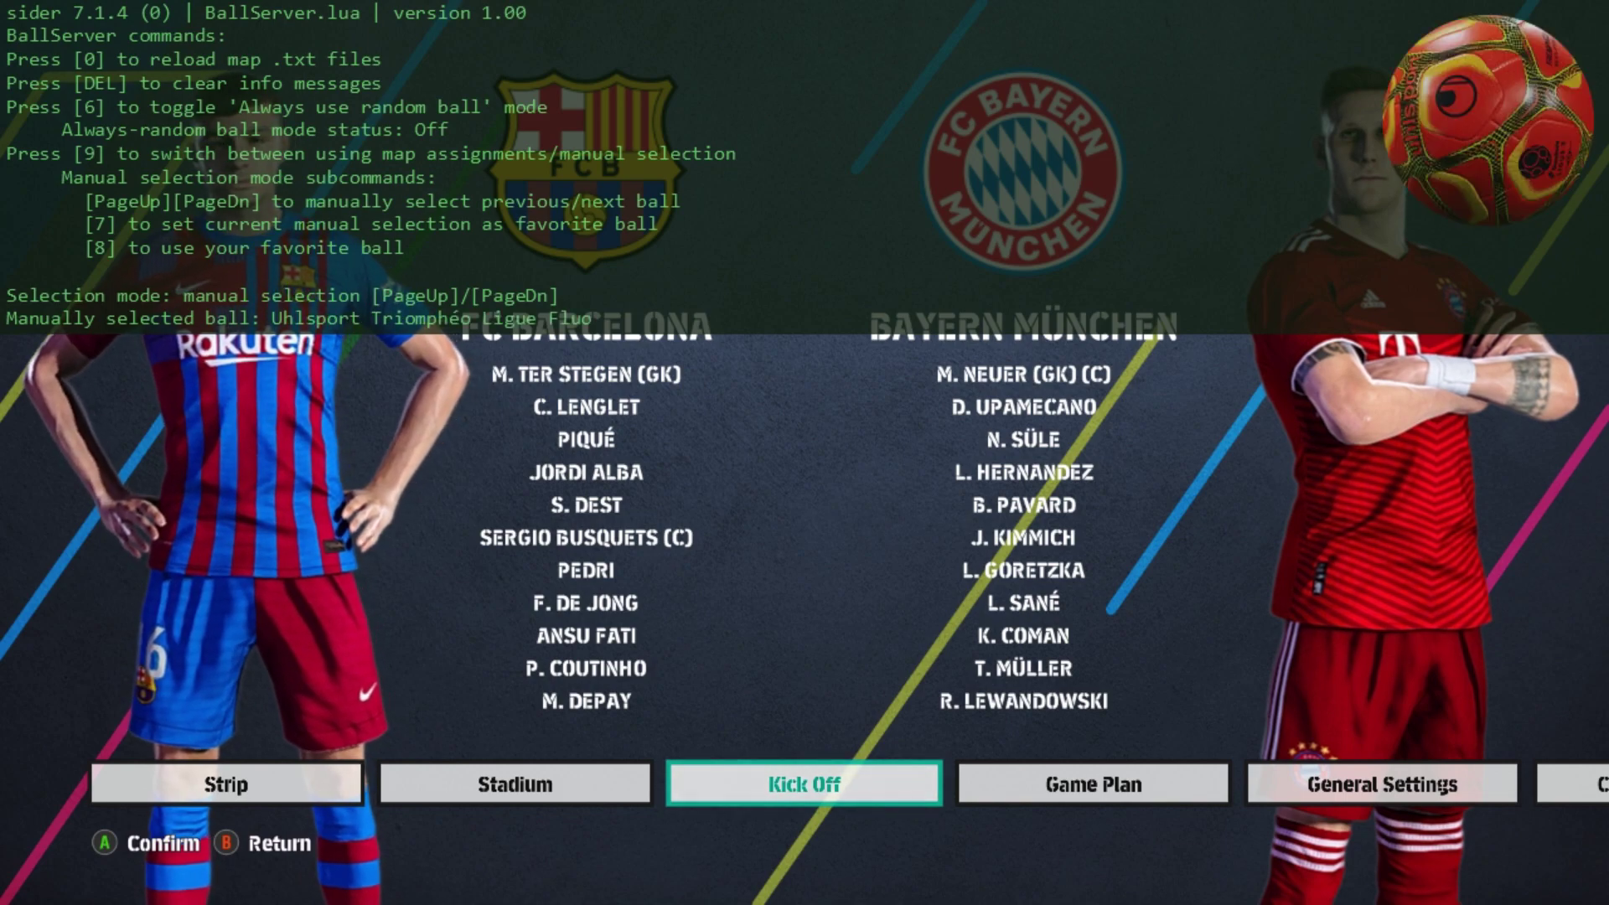
{"action": "key", "text": "Page_Up"}
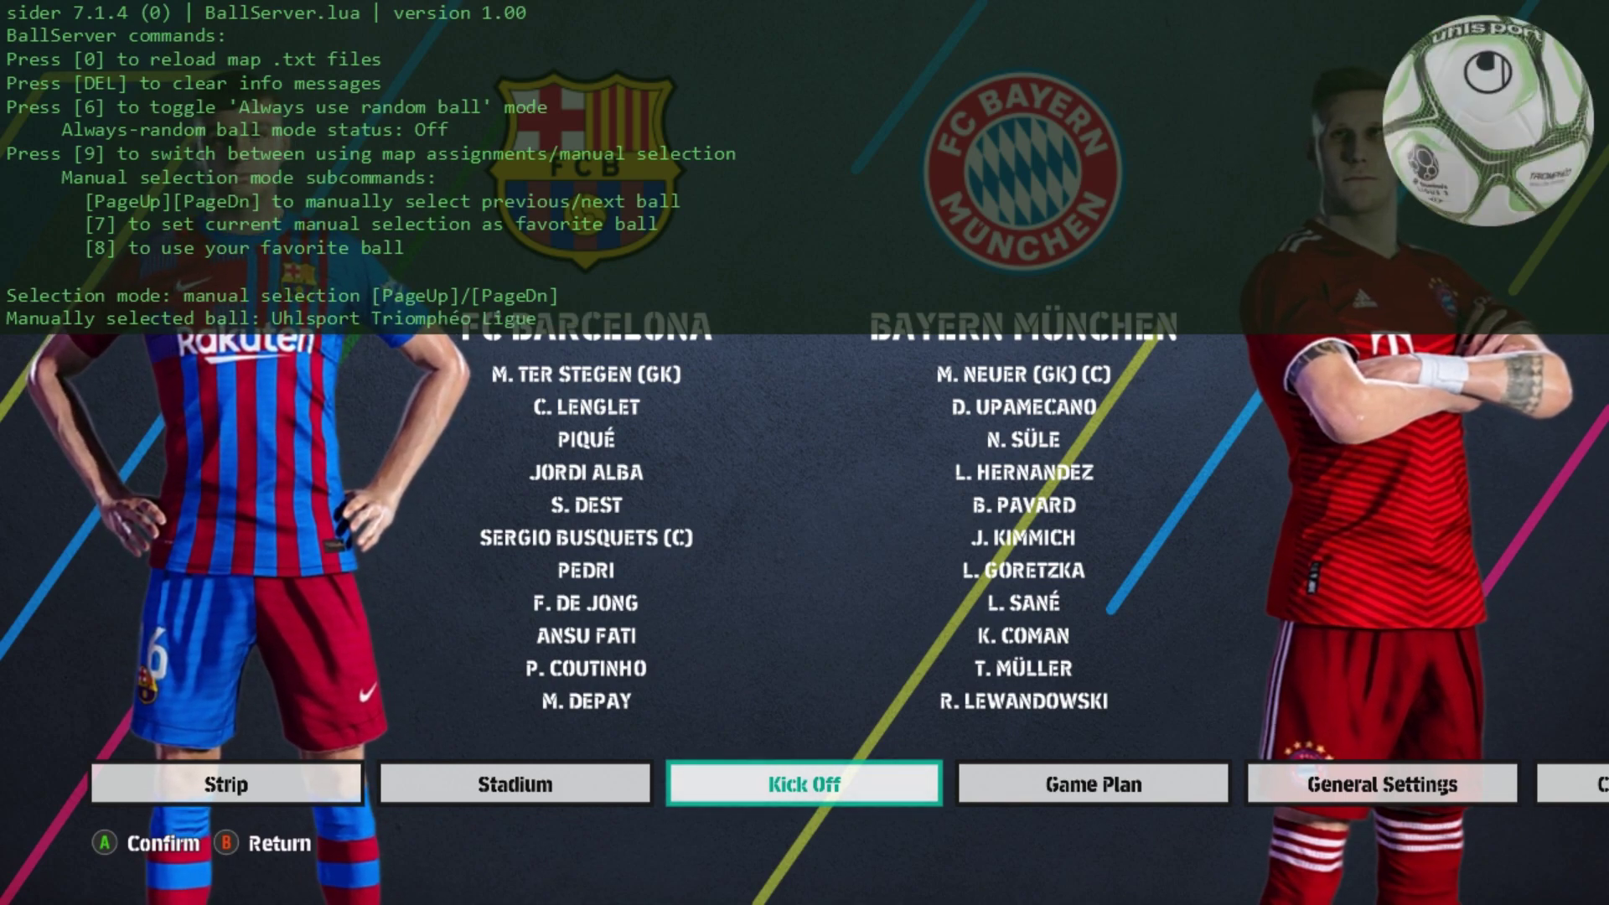
{"action": "key", "text": "Page_Up"}
{"action": "key", "text": "Page_Up"}
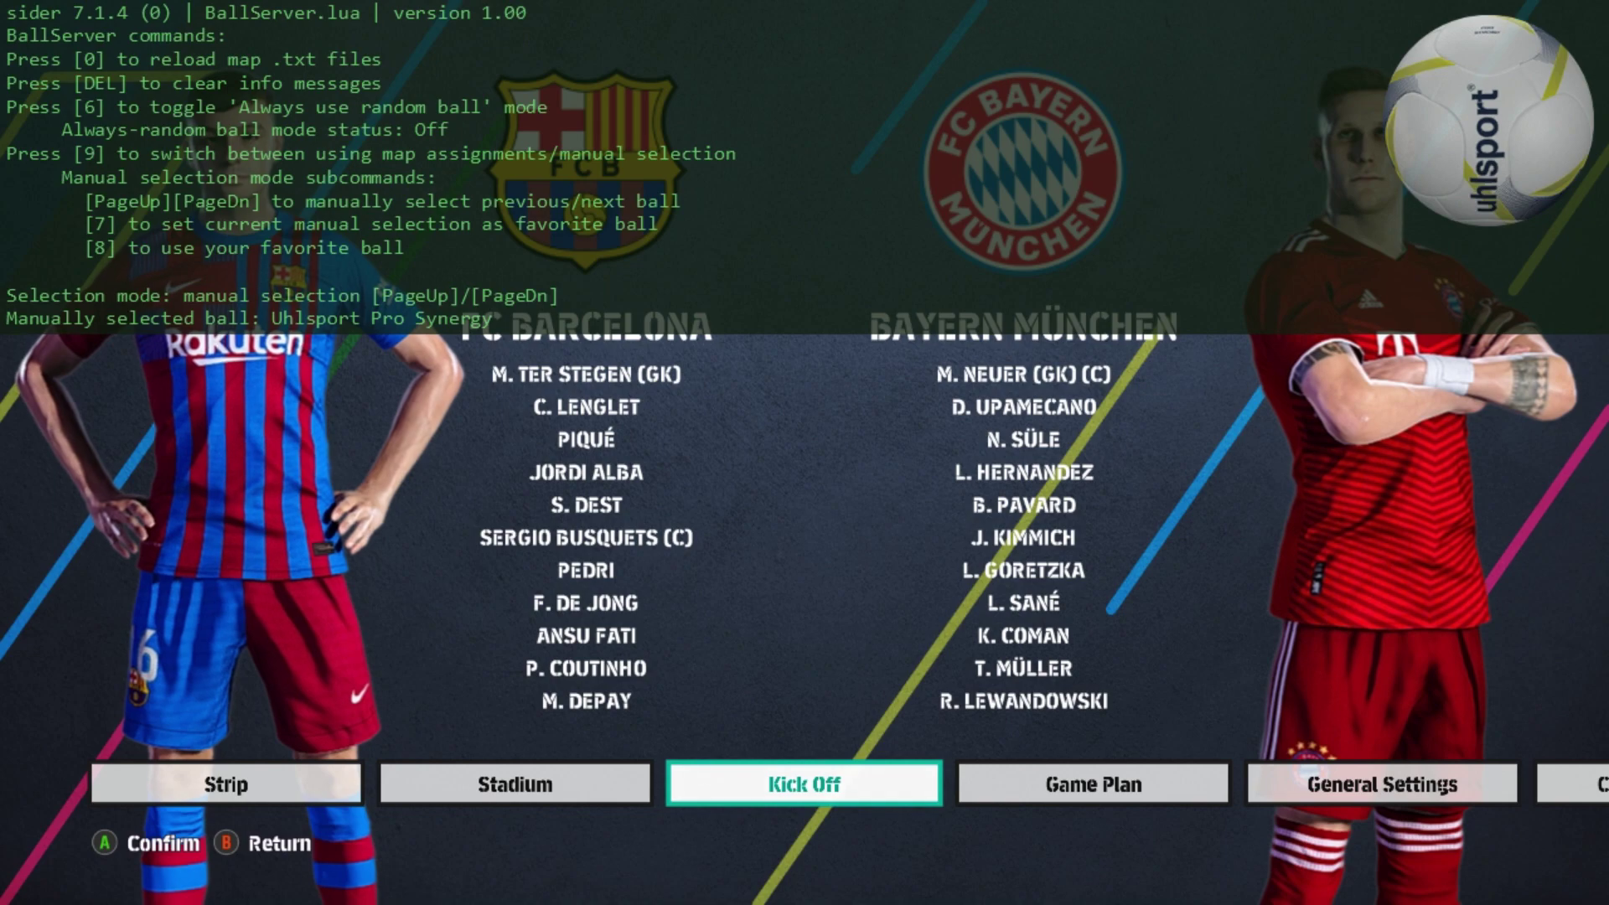
{"action": "key", "text": "Page_Up"}
{"action": "key", "text": "Page_Up"}
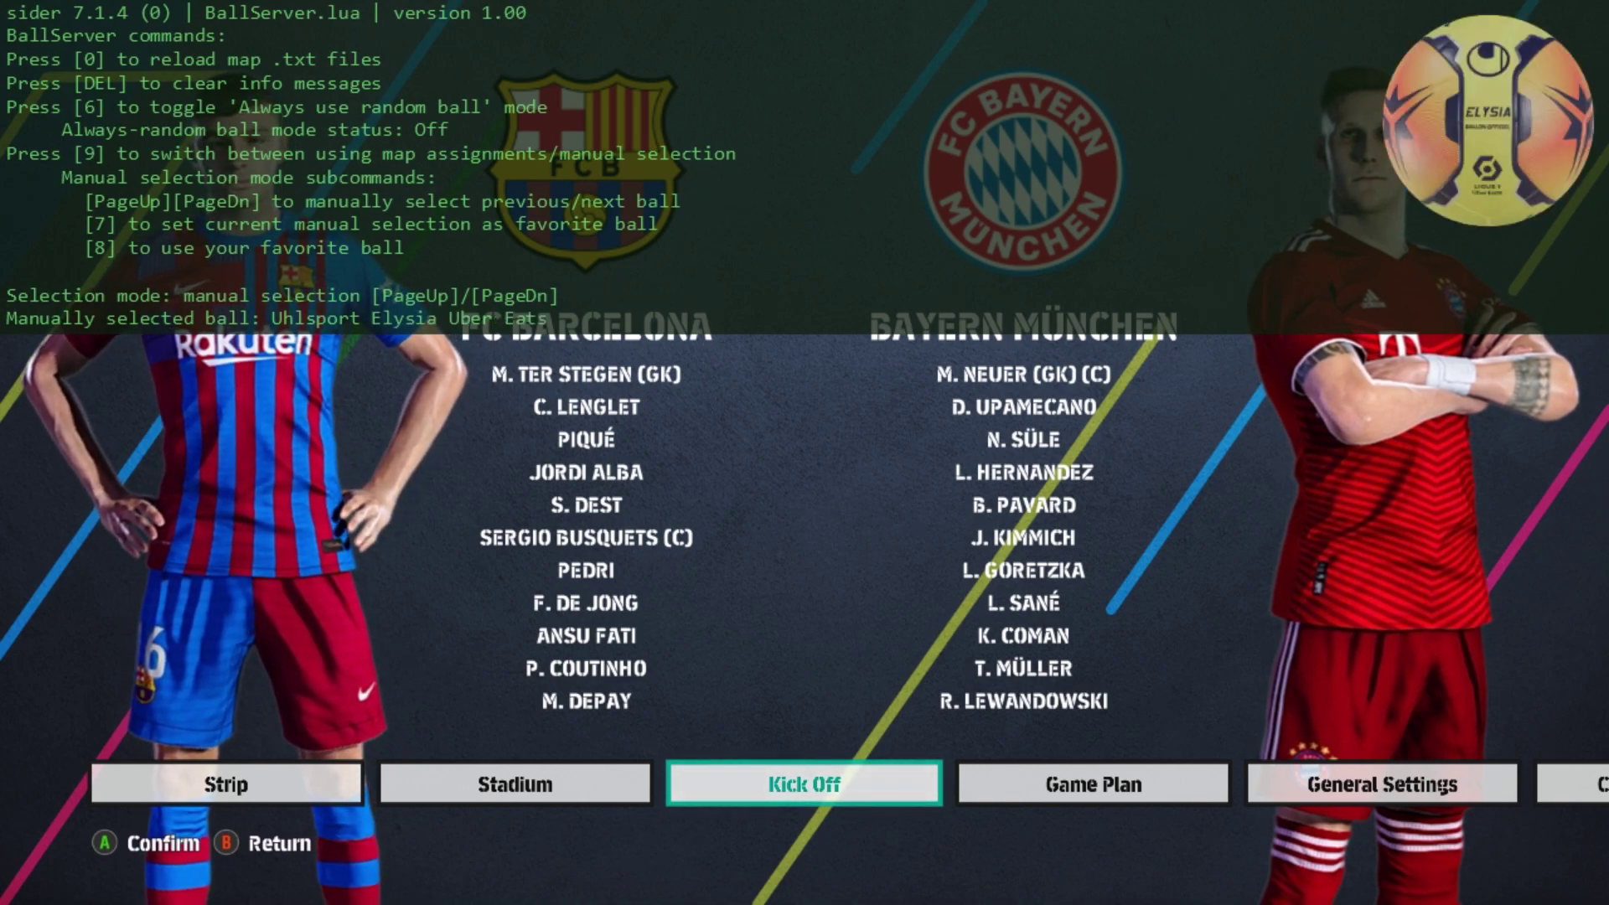
{"action": "key", "text": "Page_Up"}
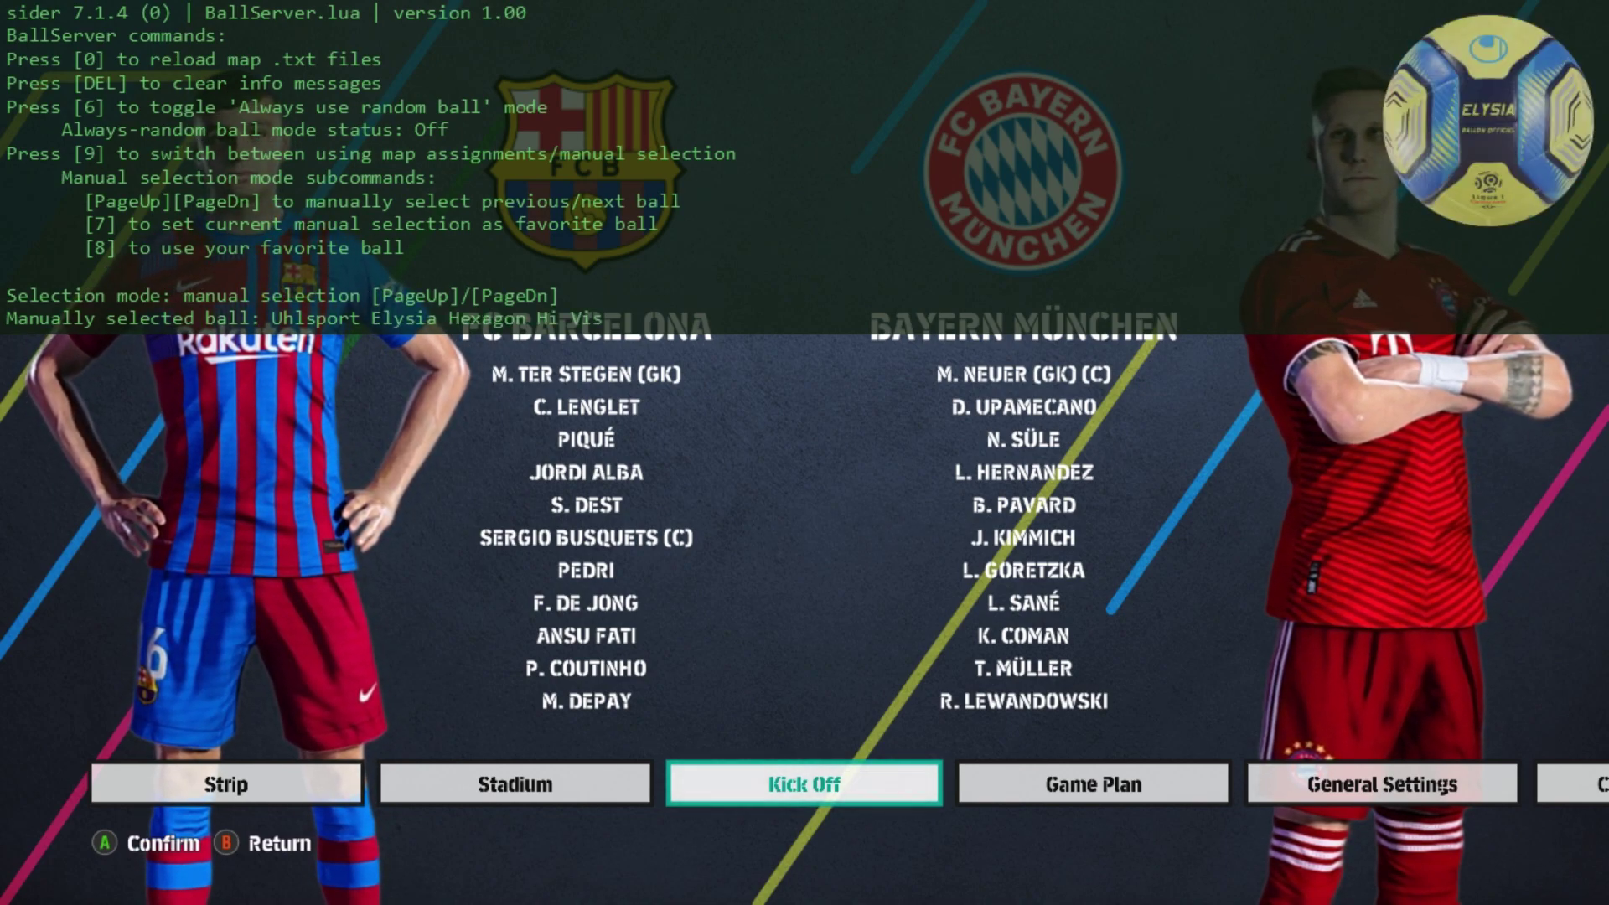
{"action": "key", "text": "Page_Up"}
{"action": "key", "text": "Page_Up"}
{"action": "key", "text": "Page_Up"}
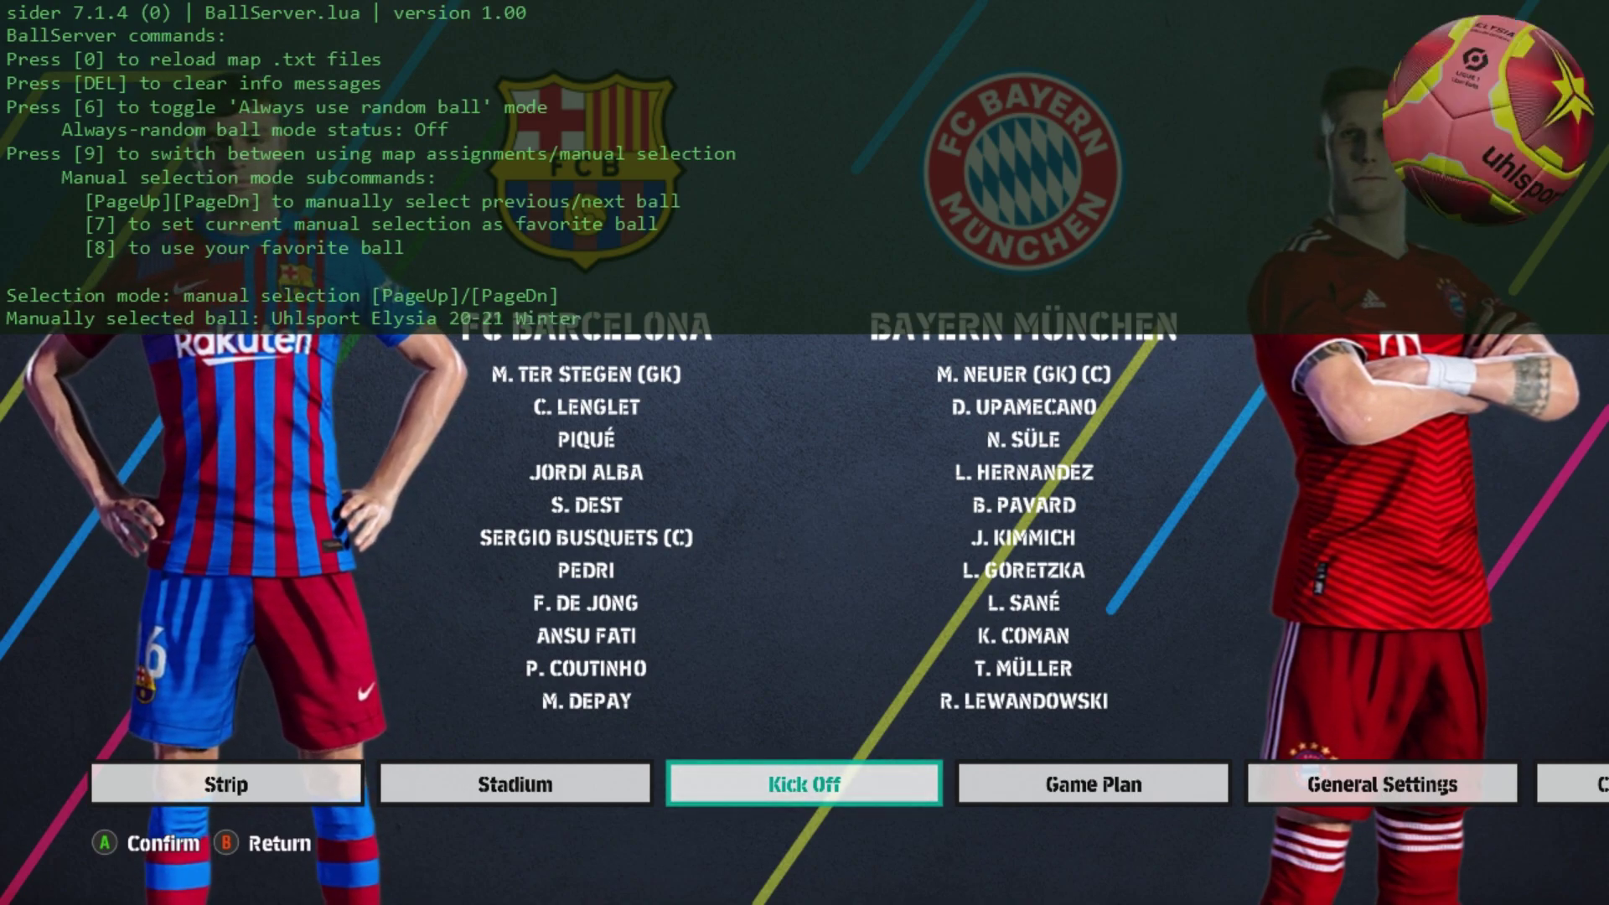
{"action": "key", "text": "Page_Up"}
{"action": "key", "text": "Page_Up"}
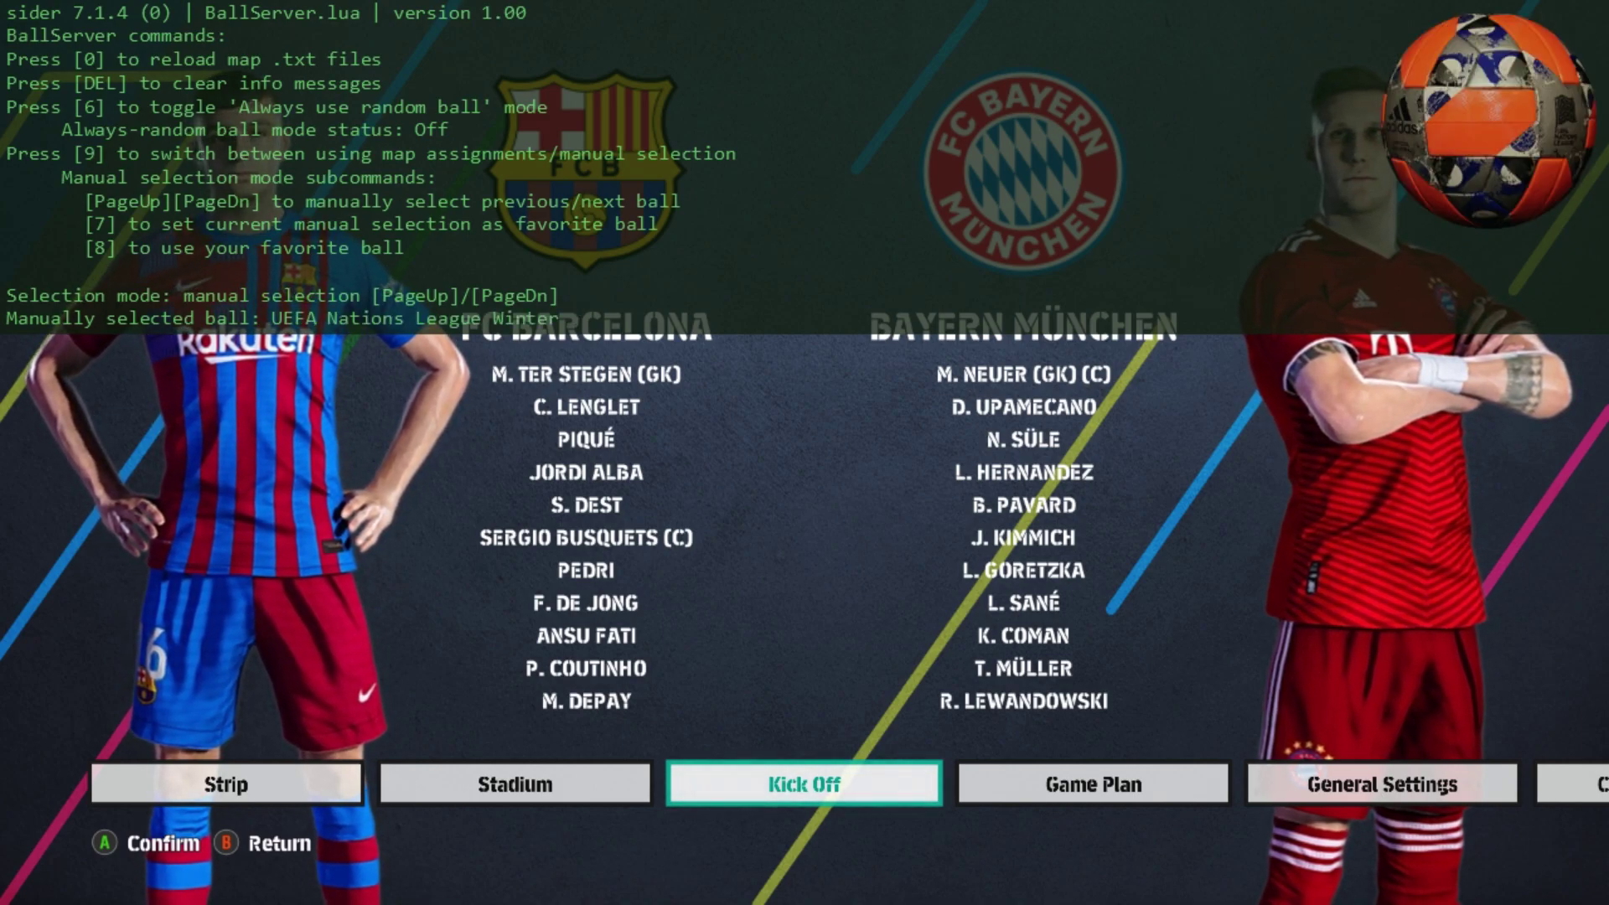
{"action": "key", "text": "Page_Up"}
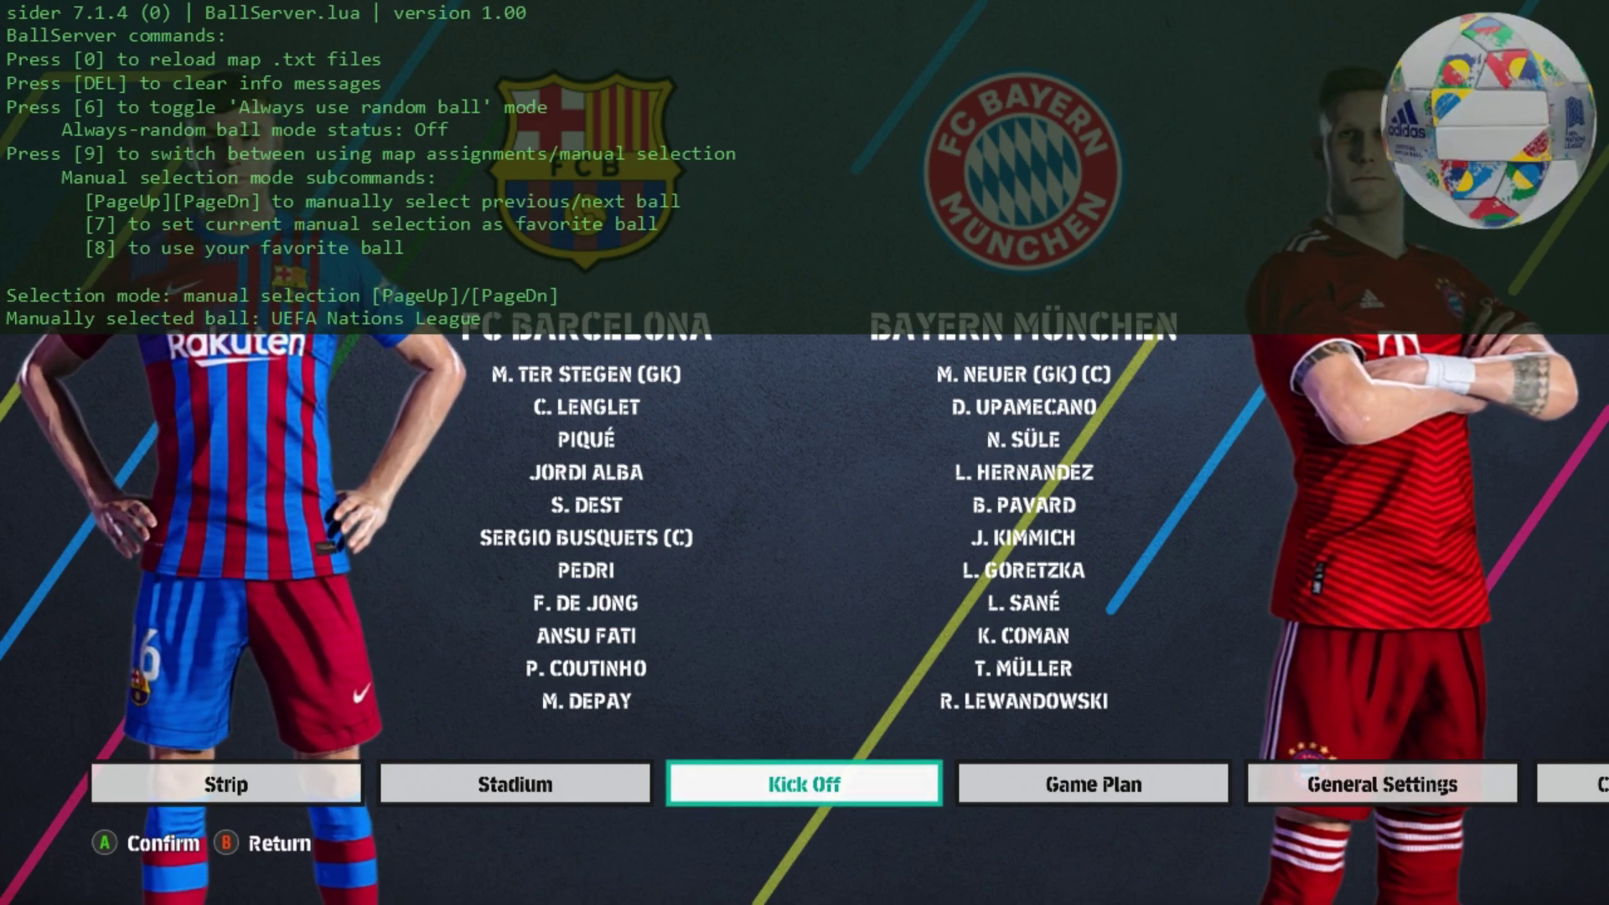
{"action": "key", "text": "Page_Up"}
{"action": "key", "text": "Page_Up"}
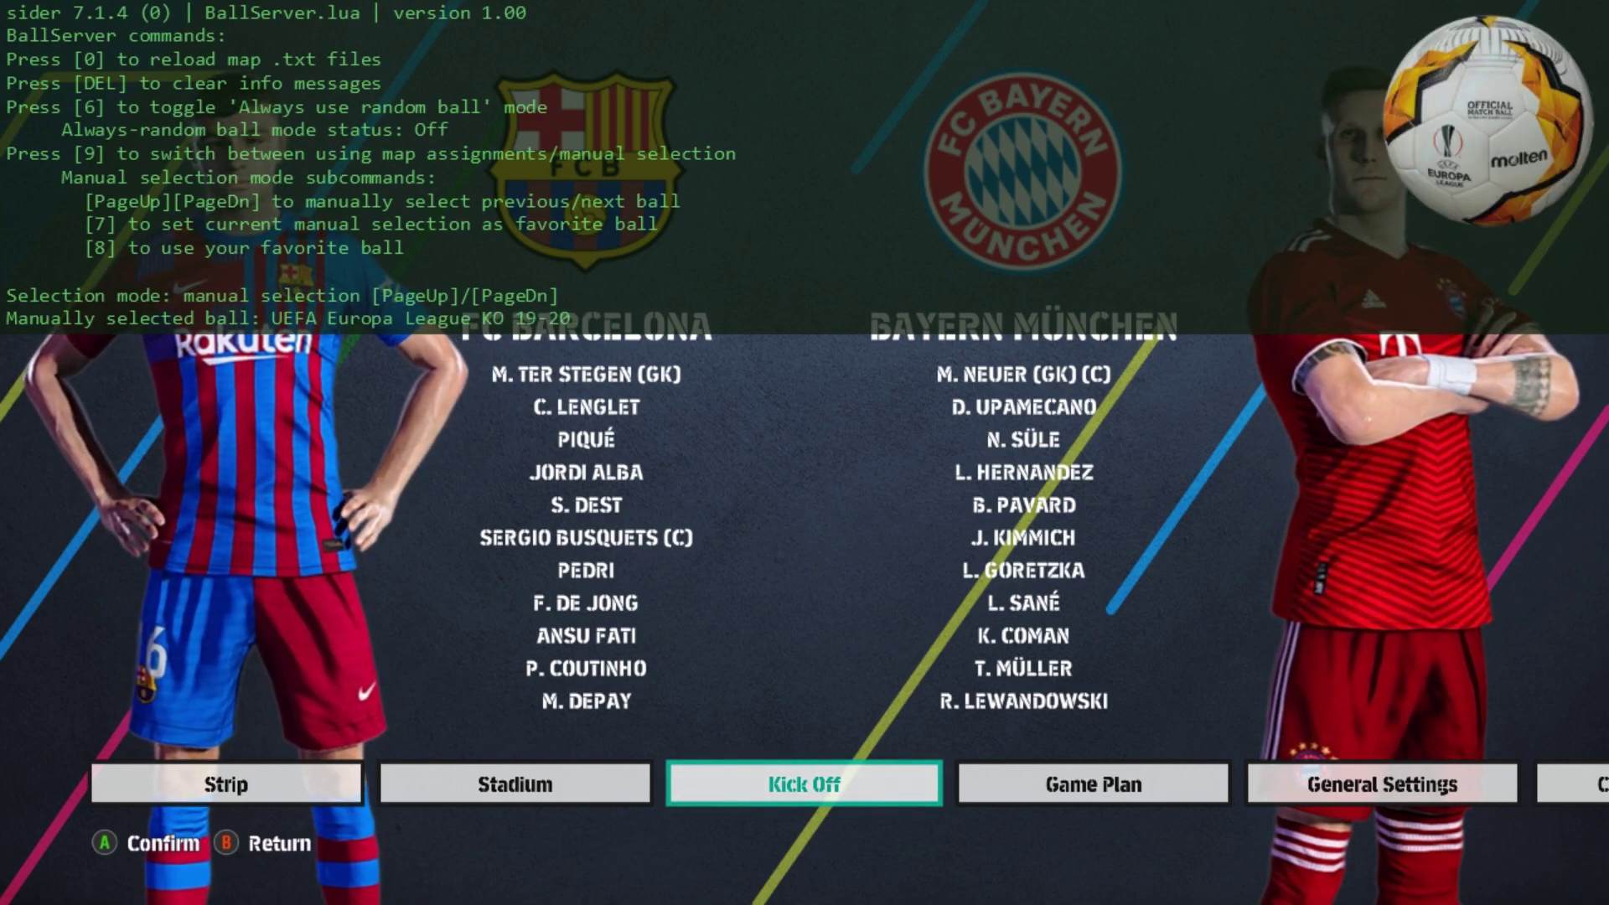